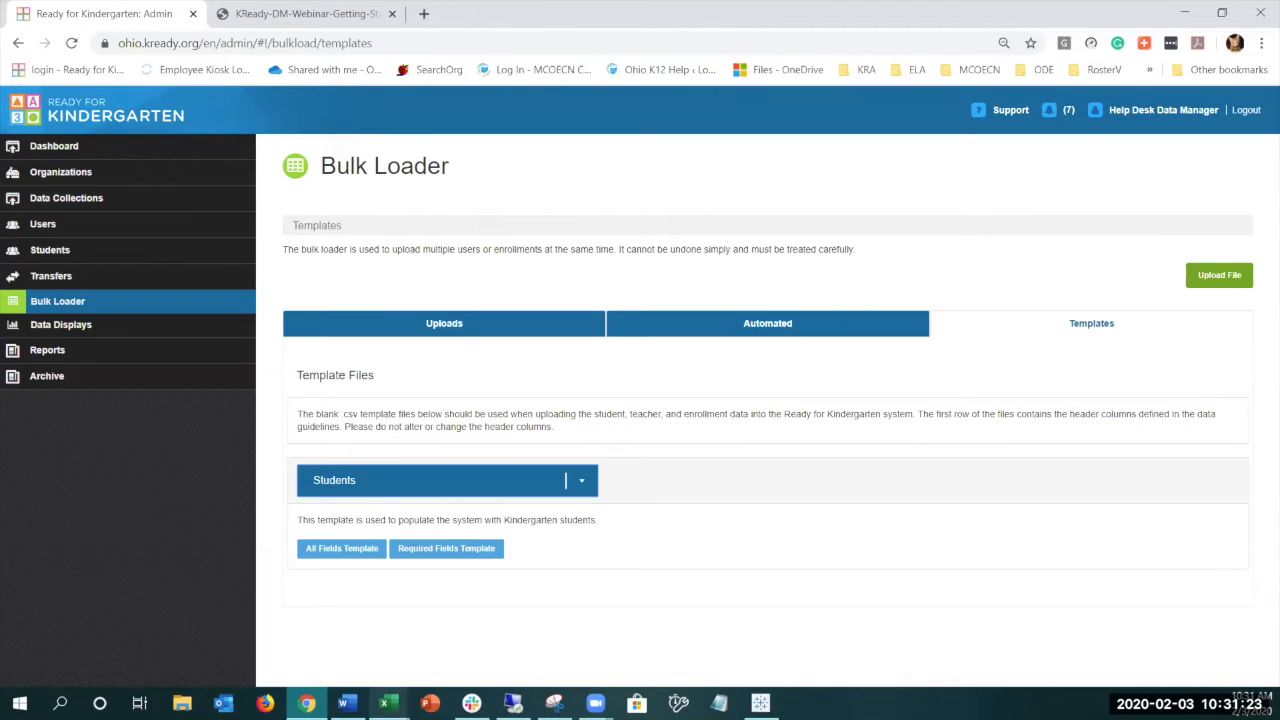
- Switch to the student file in Excel and review its columns from district_id and school_id through dob
left_click(388, 703)
left_click(341, 645)
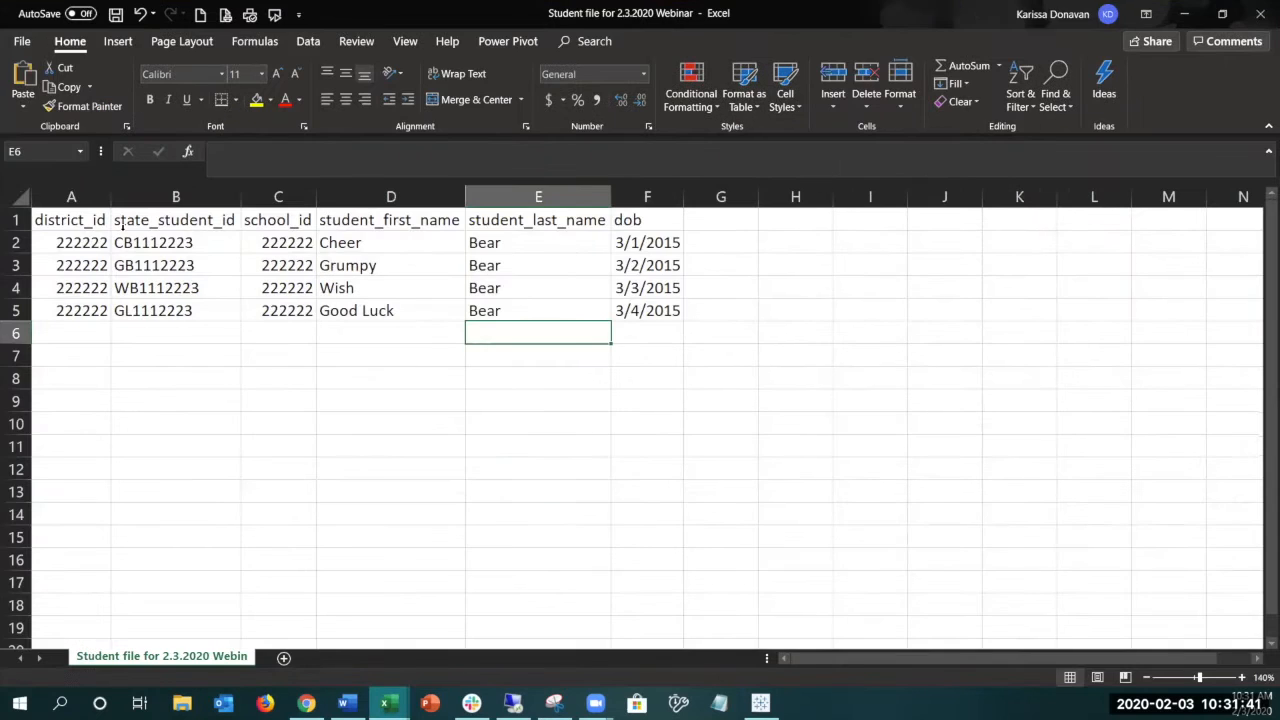
left_click(46, 196)
left_click(274, 197)
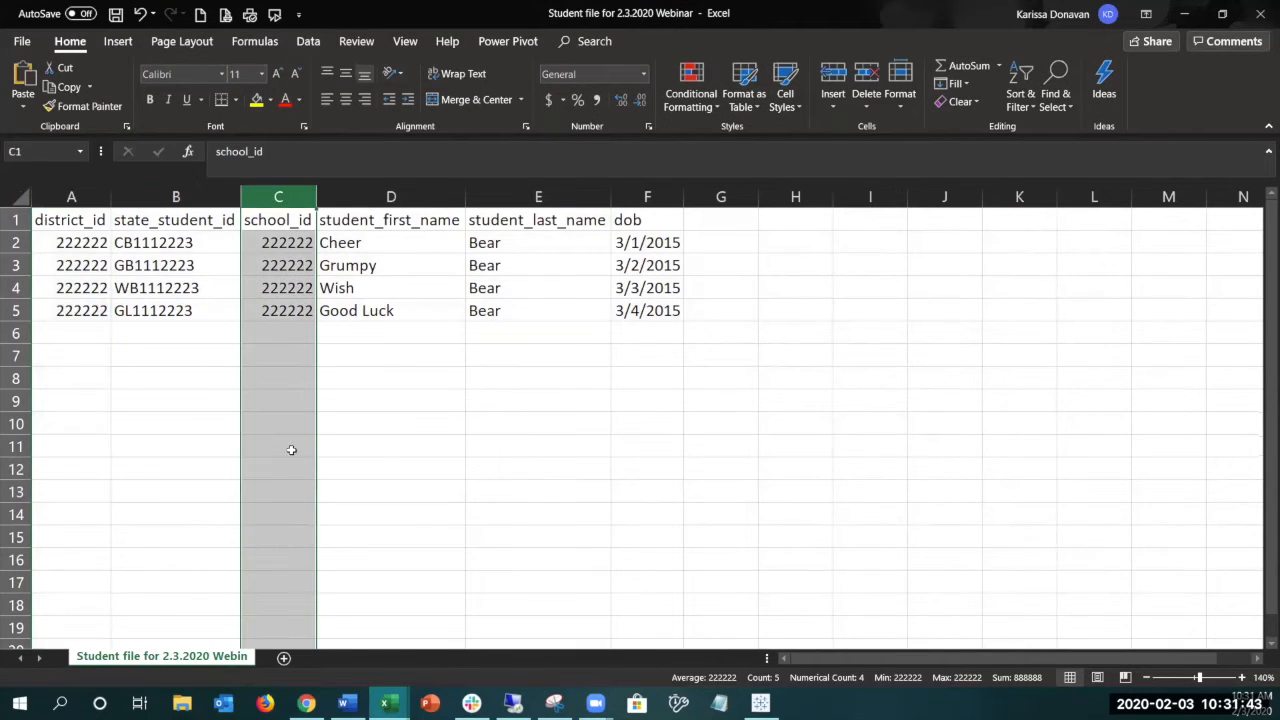
left_click(646, 195)
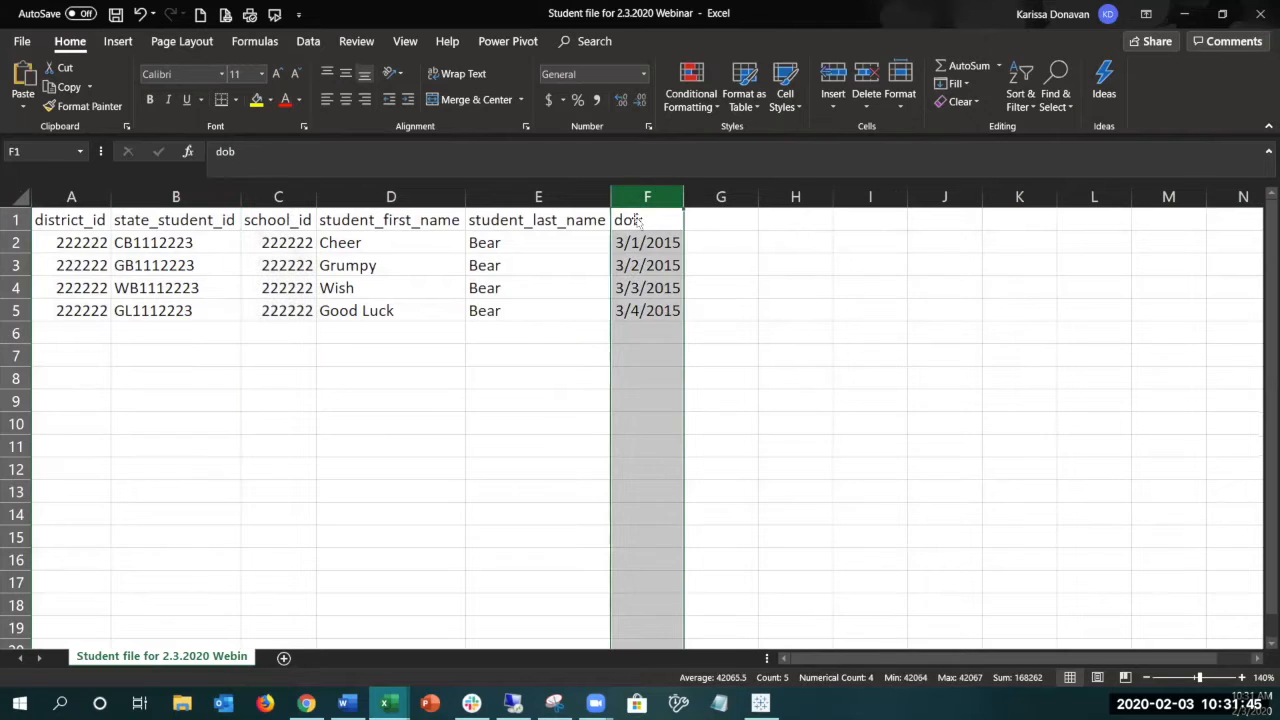
left_click(570, 394)
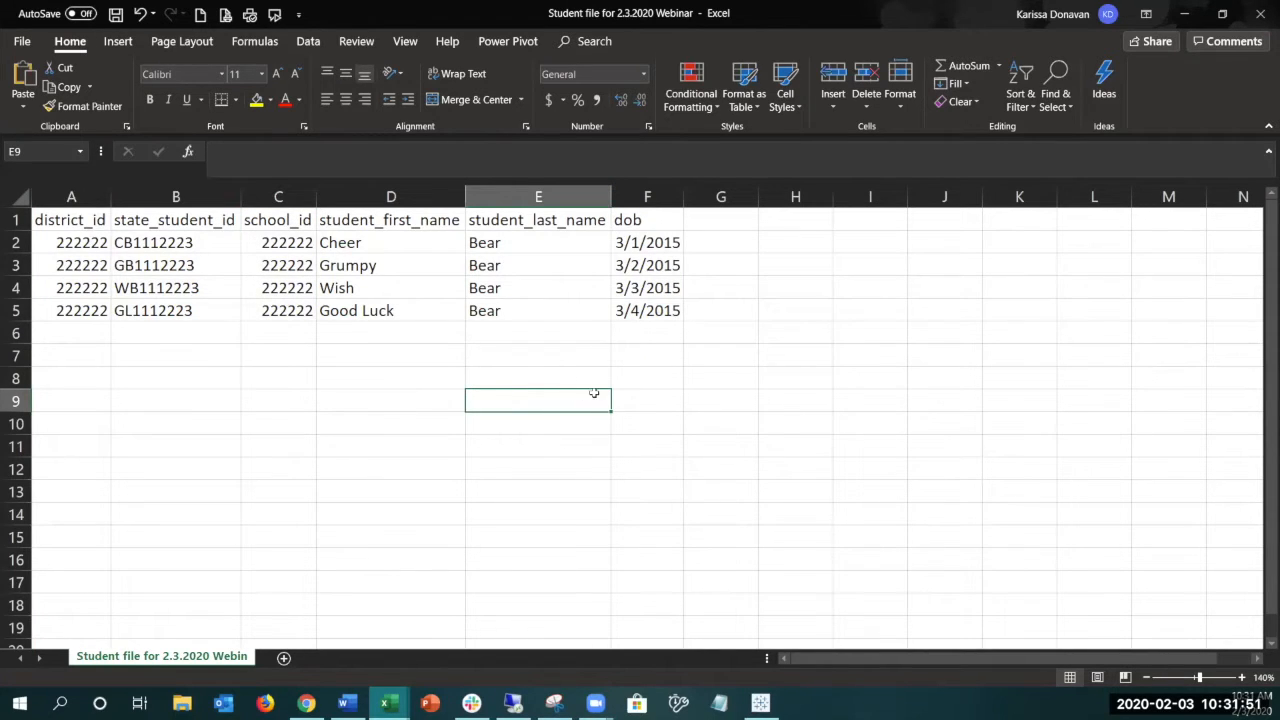
- Format the dob column of the student file with the custom date format mm/dd/yyyy
left_click(660, 199)
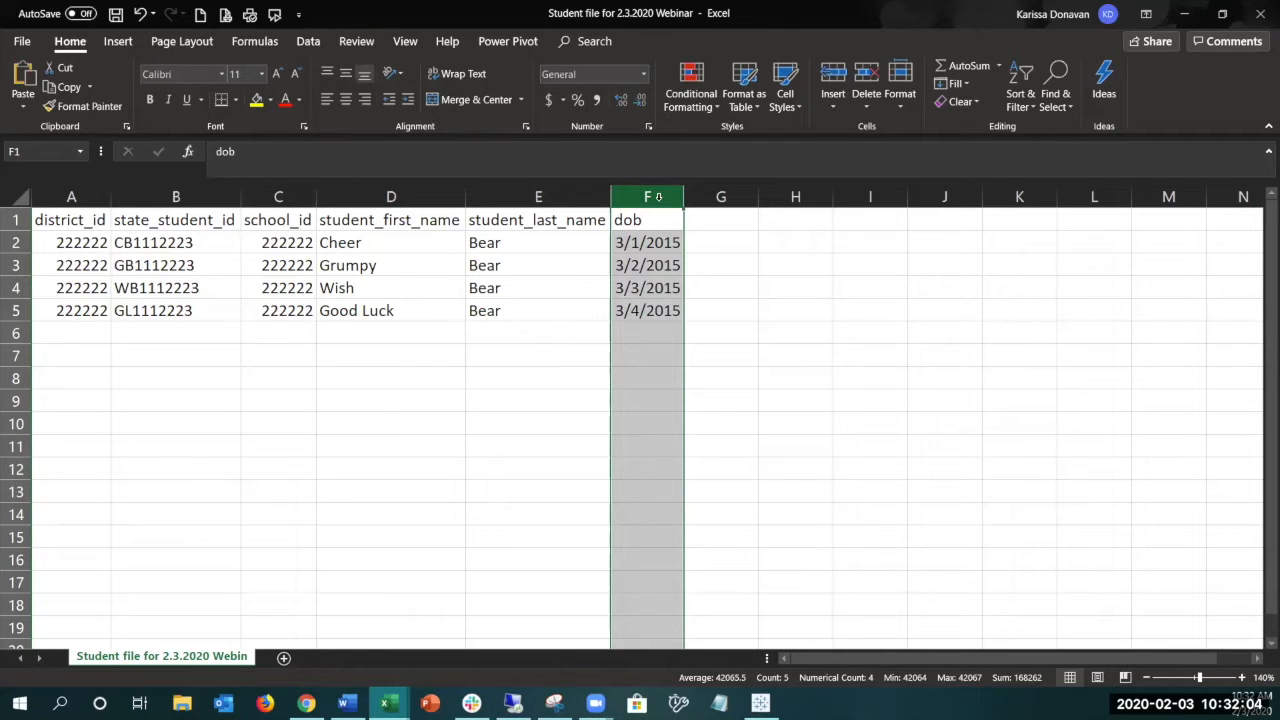
right_click(655, 198)
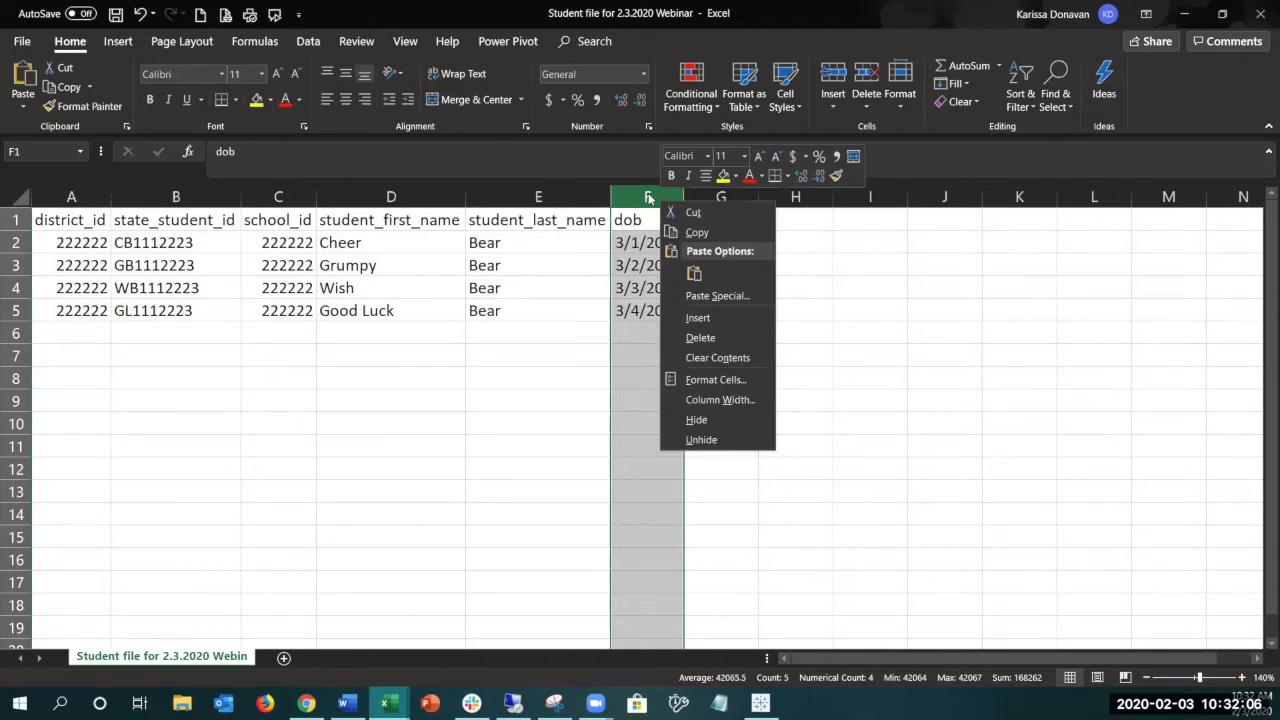
left_click(707, 381)
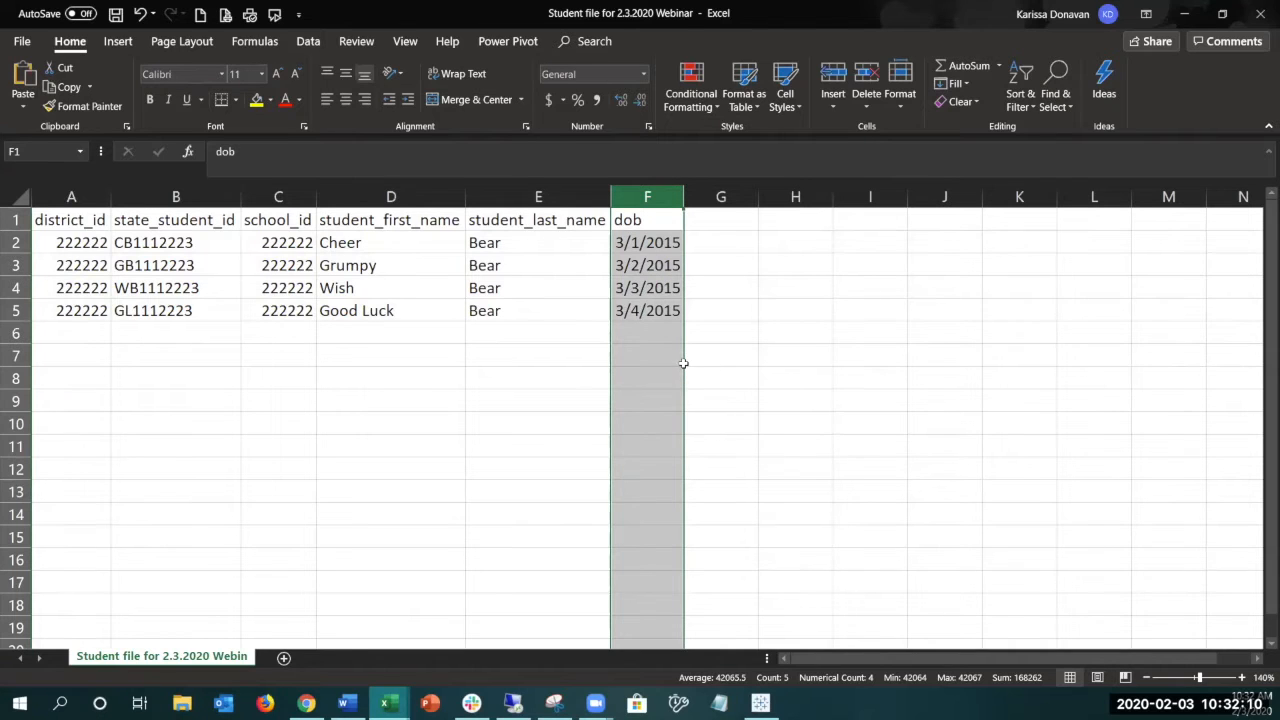
left_click(516, 364)
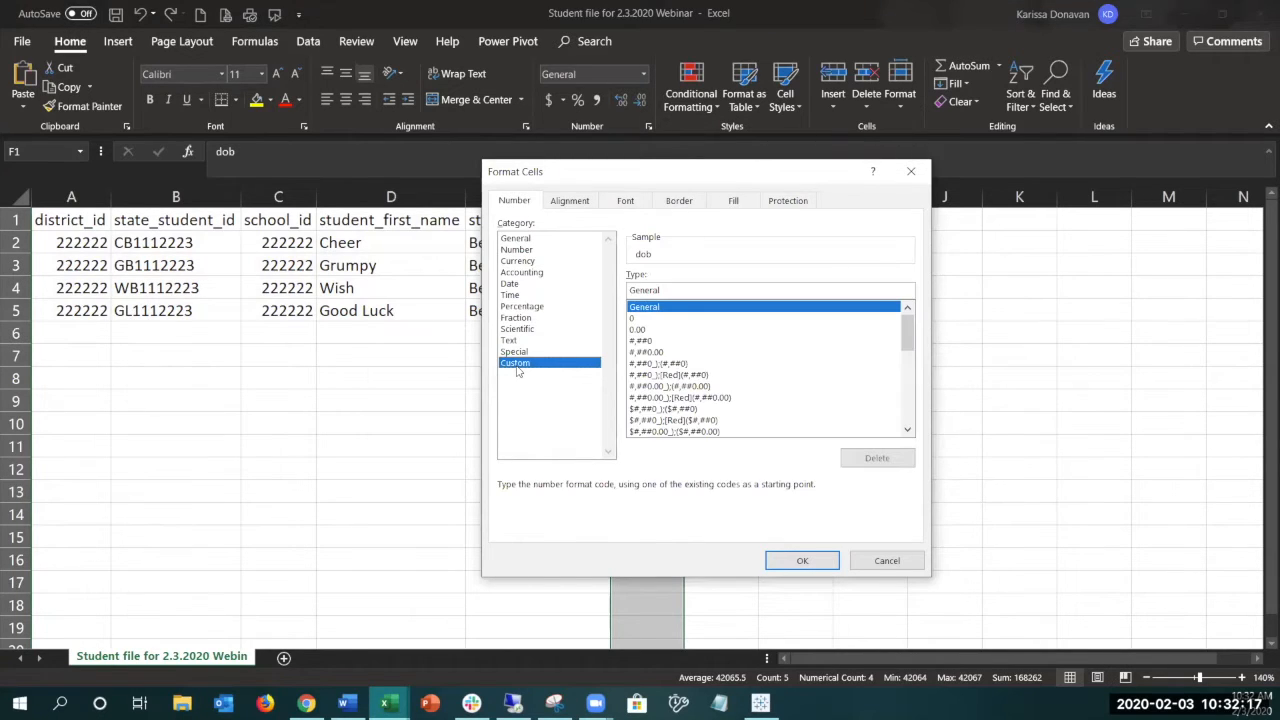
left_click(633, 319)
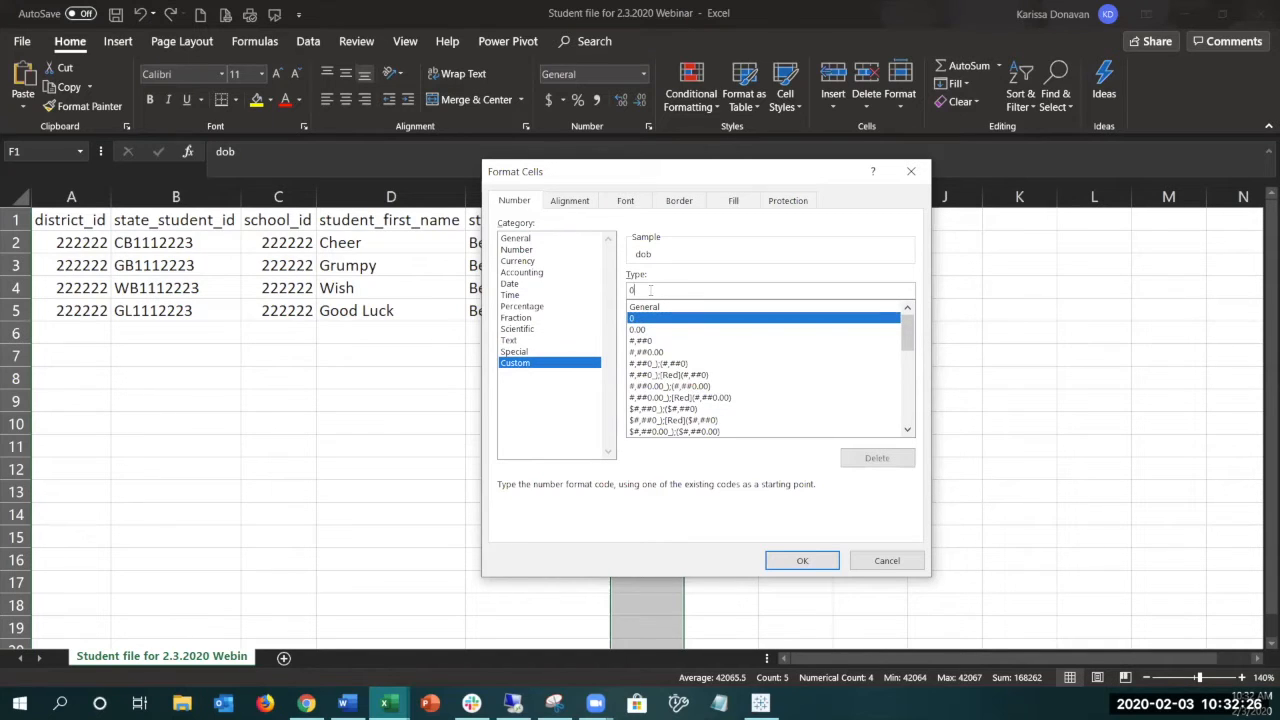
left_click(650, 290)
key("BackSpace")
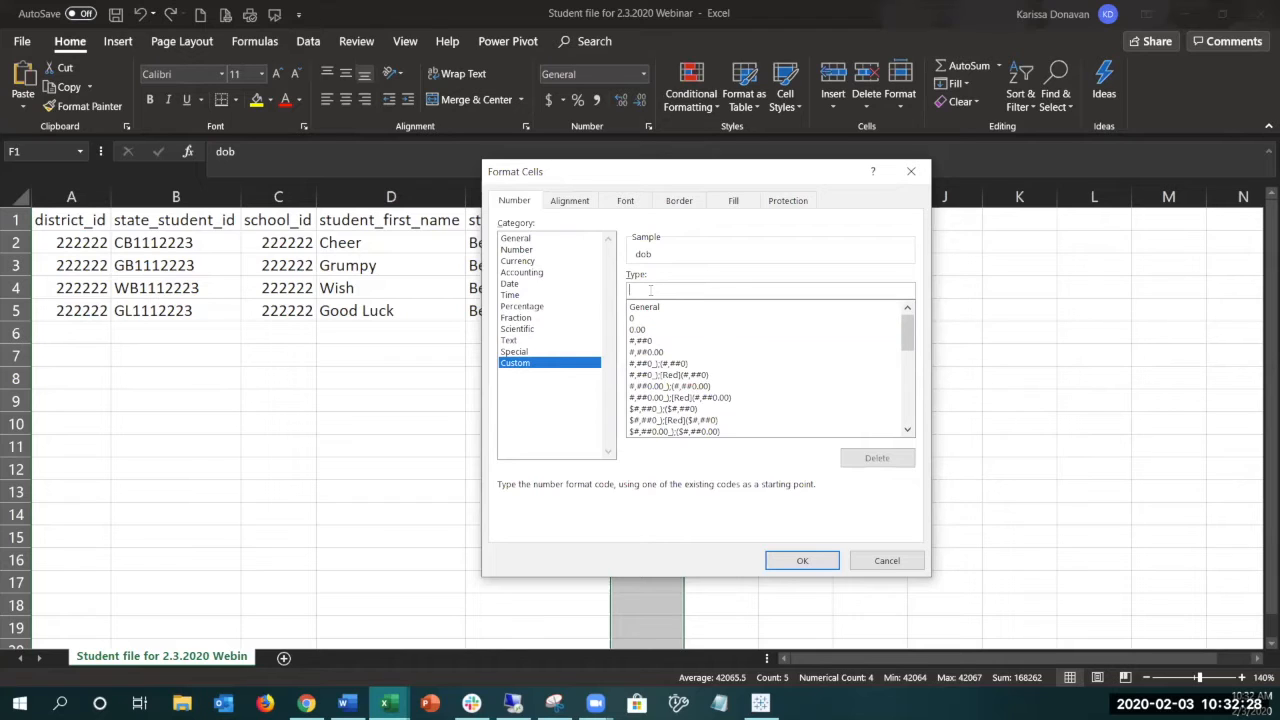
type("mm/dd/yyyy")
left_click(802, 561)
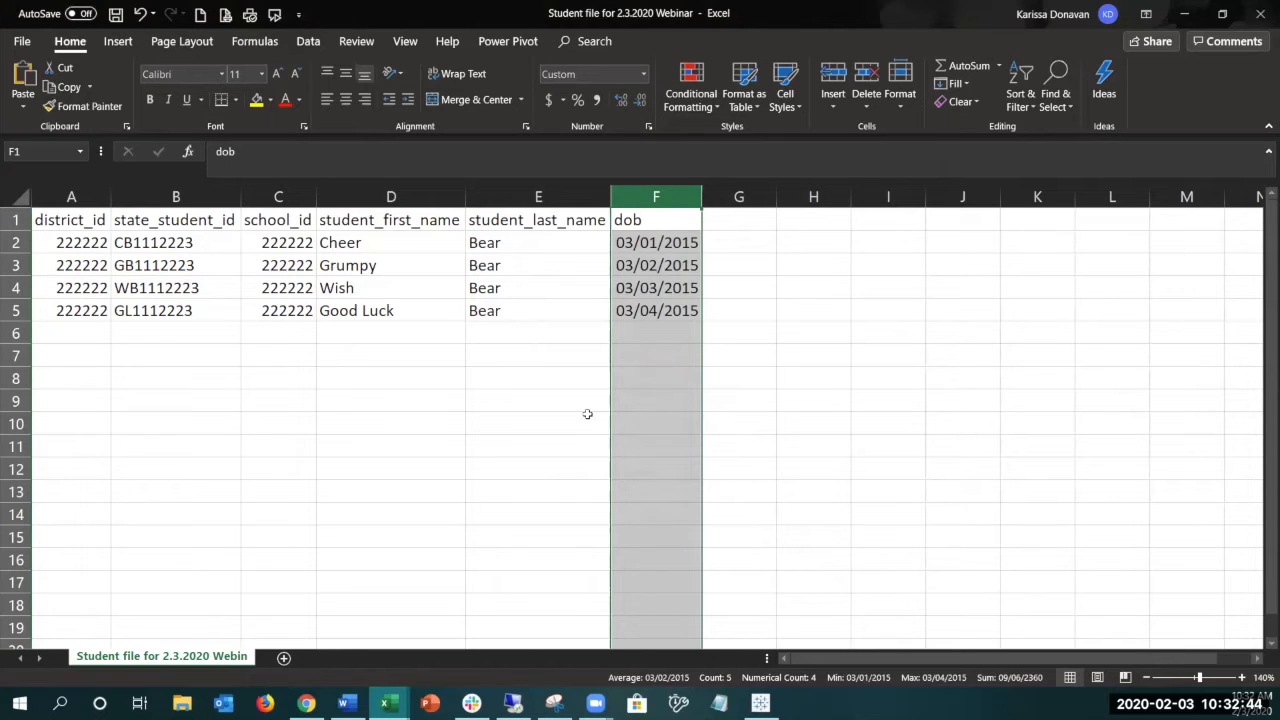
- Save the student file and return to the Bulk Loader page in the browser
left_click(556, 425)
left_click(116, 20)
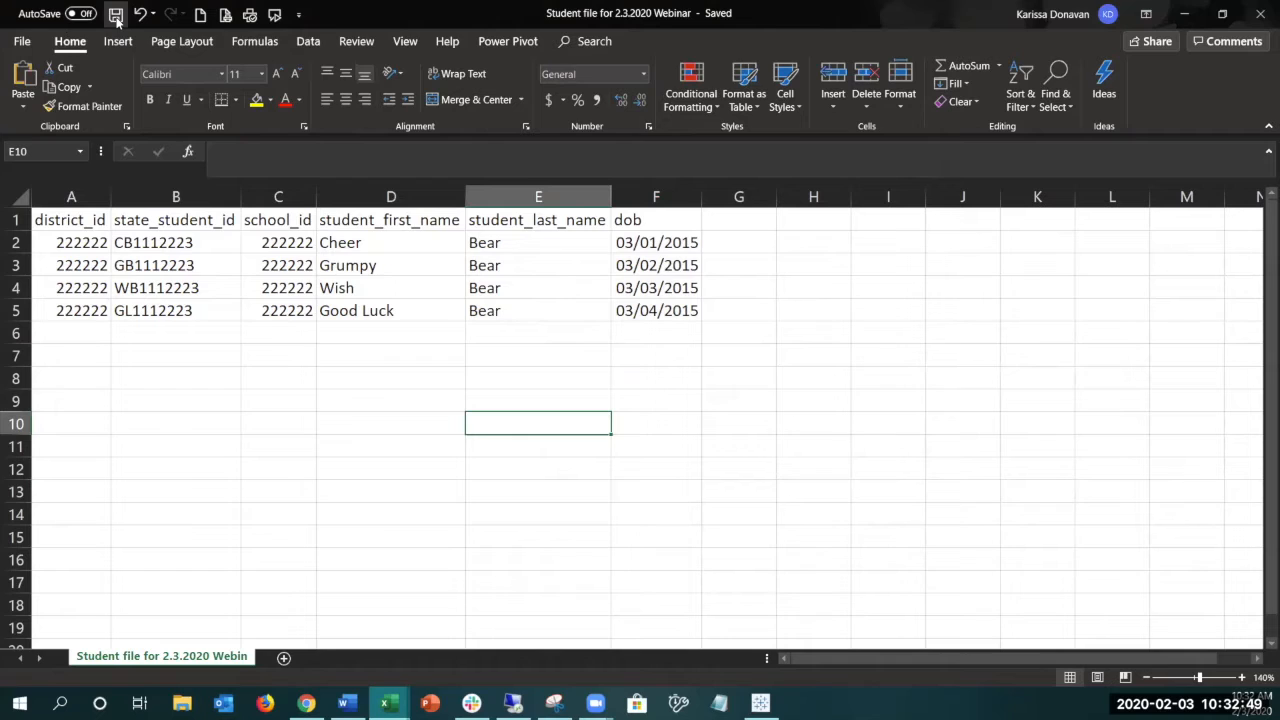
left_click(1185, 14)
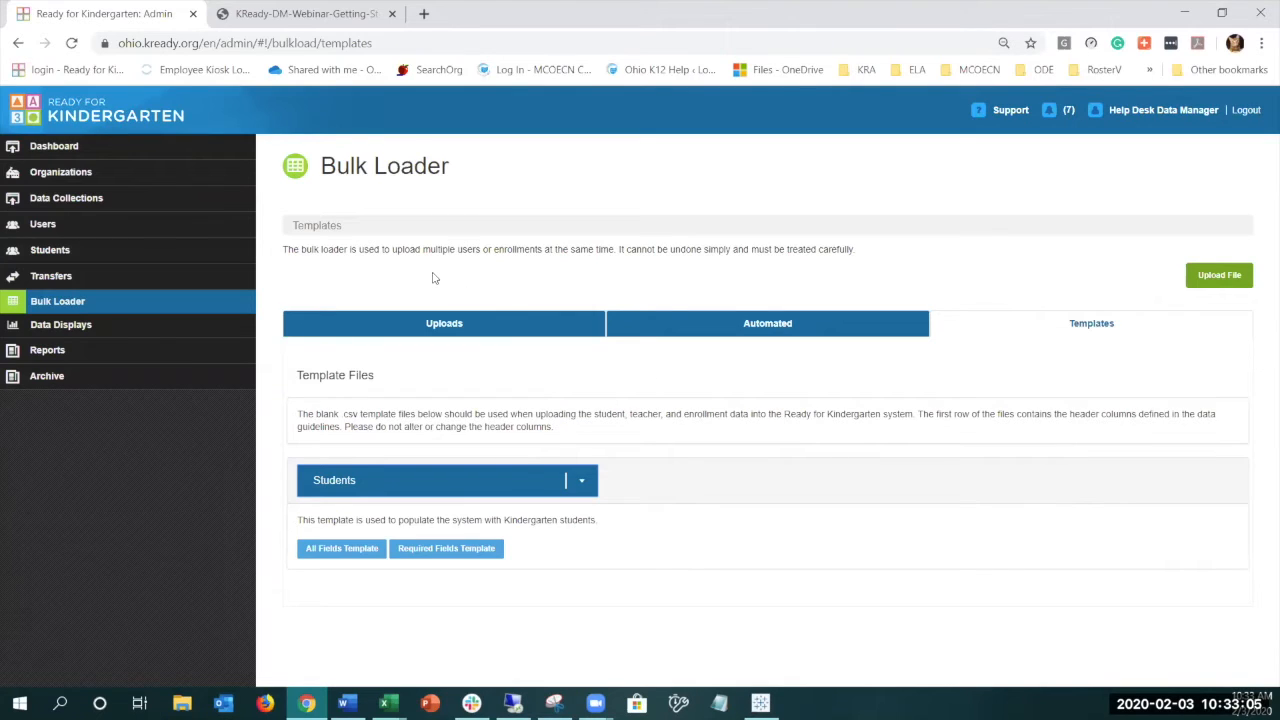
- Upload "Student file for 2.3.2020 Webinar" from the Desktop's Webinar folder with template type Students, and show the list of previous uploads
left_click(1225, 279)
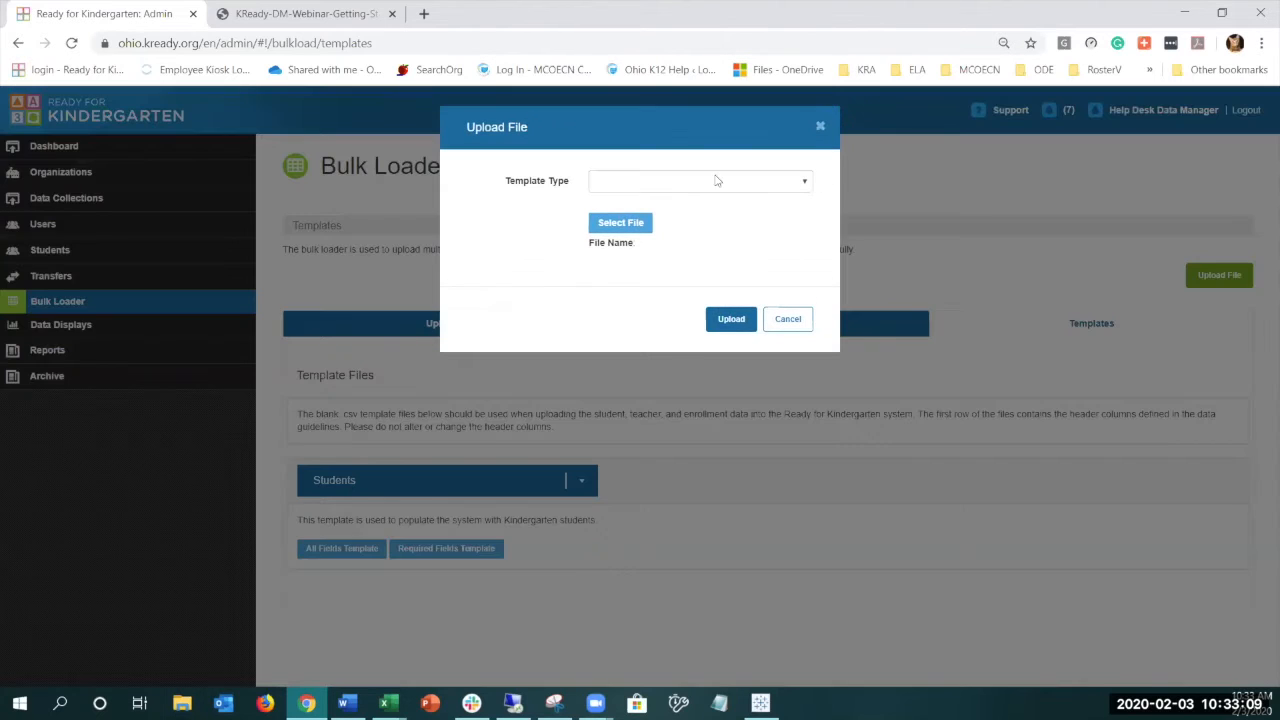
left_click(805, 183)
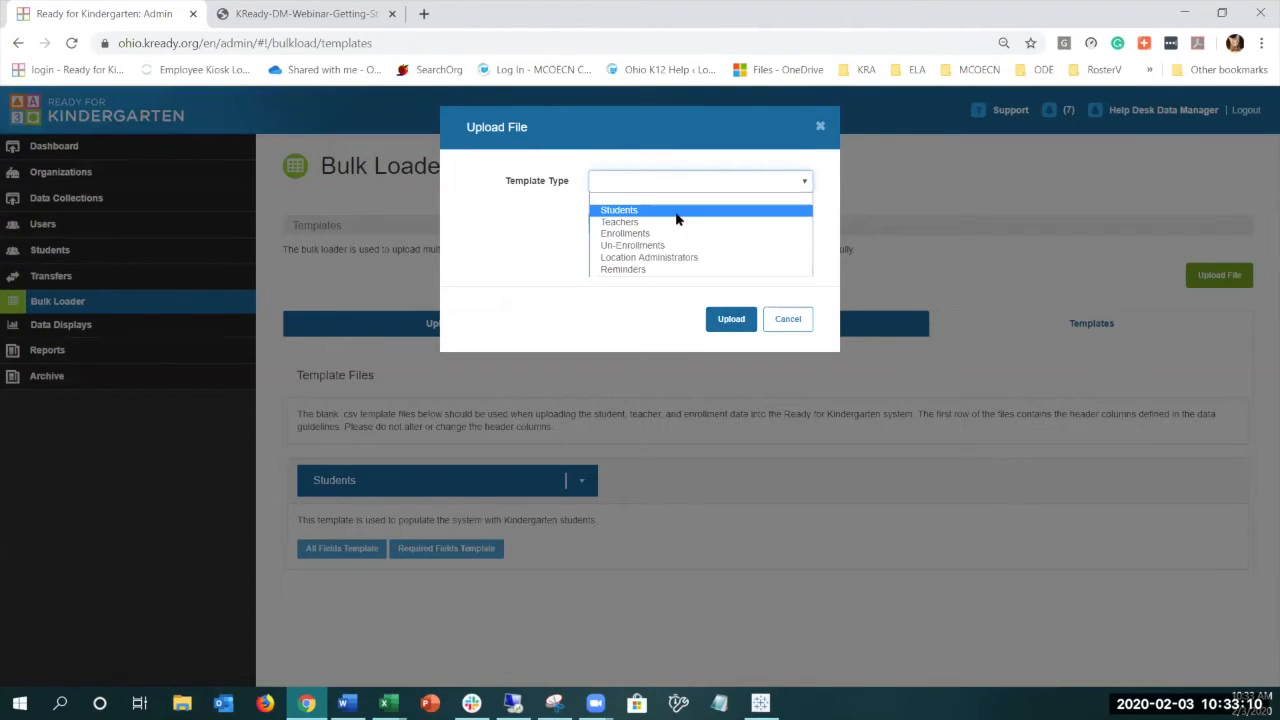
left_click(676, 210)
left_click(618, 224)
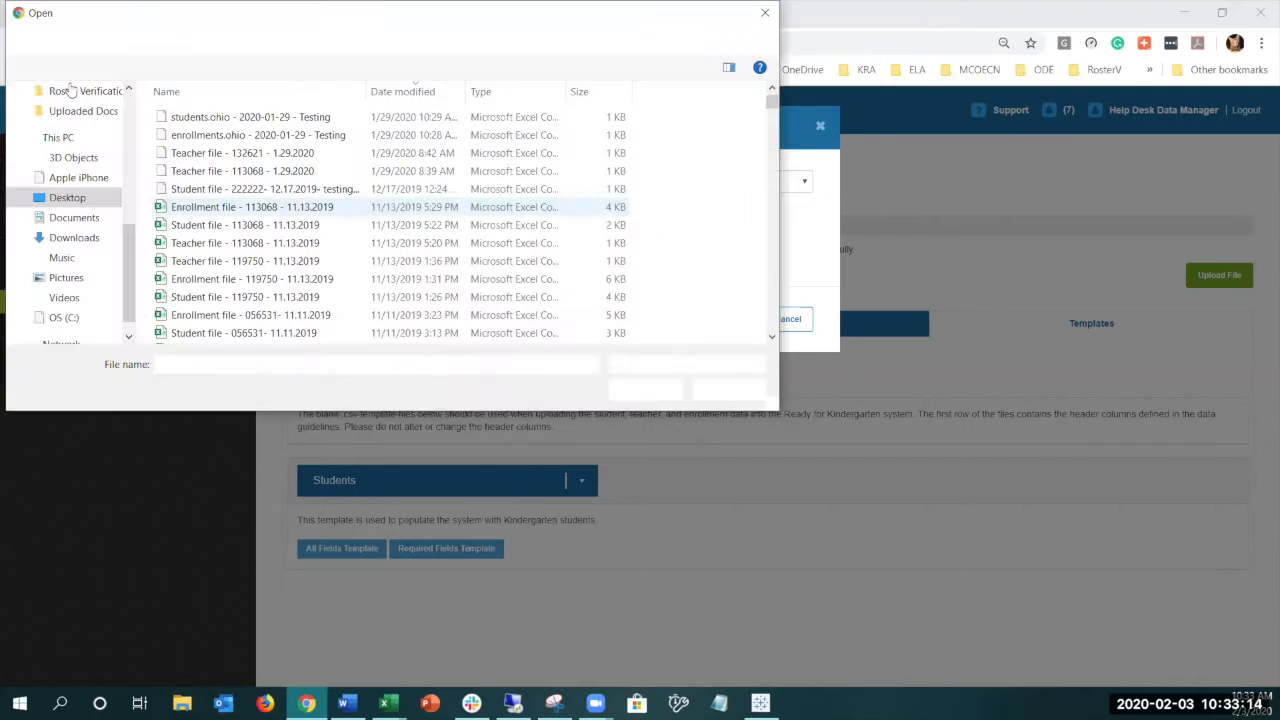
left_click(68, 337)
double_click(236, 175)
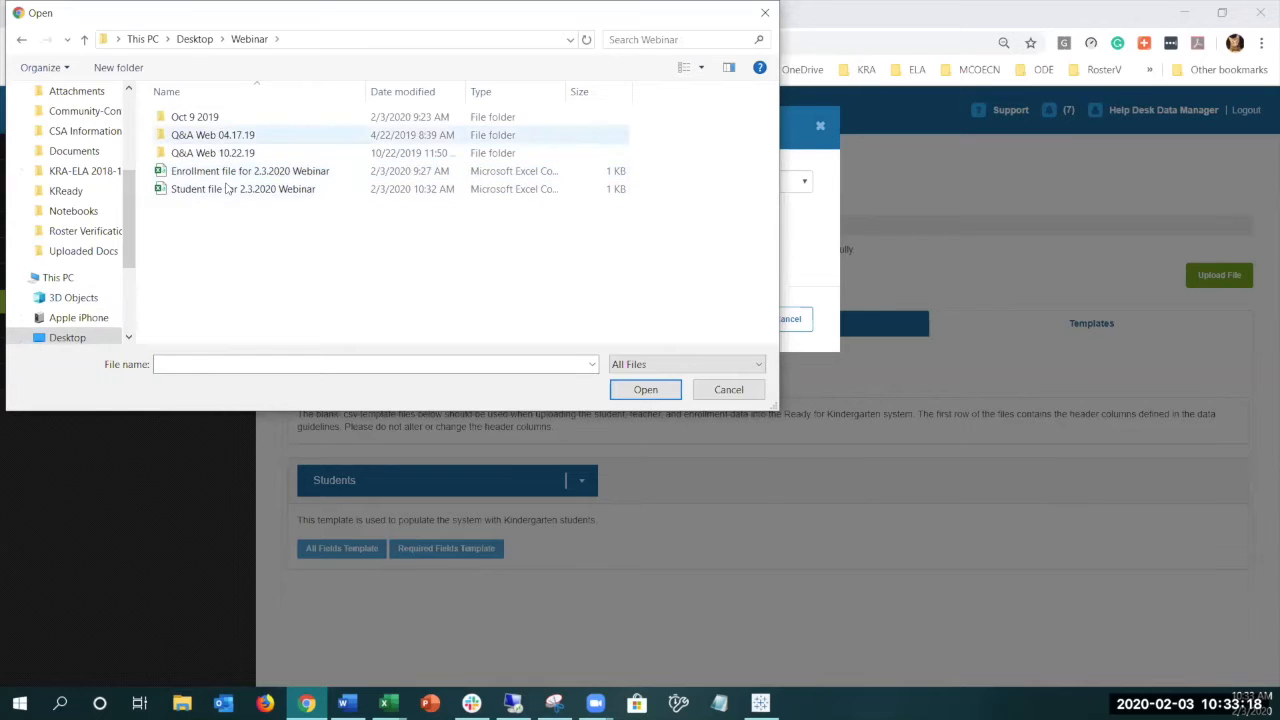
double_click(240, 190)
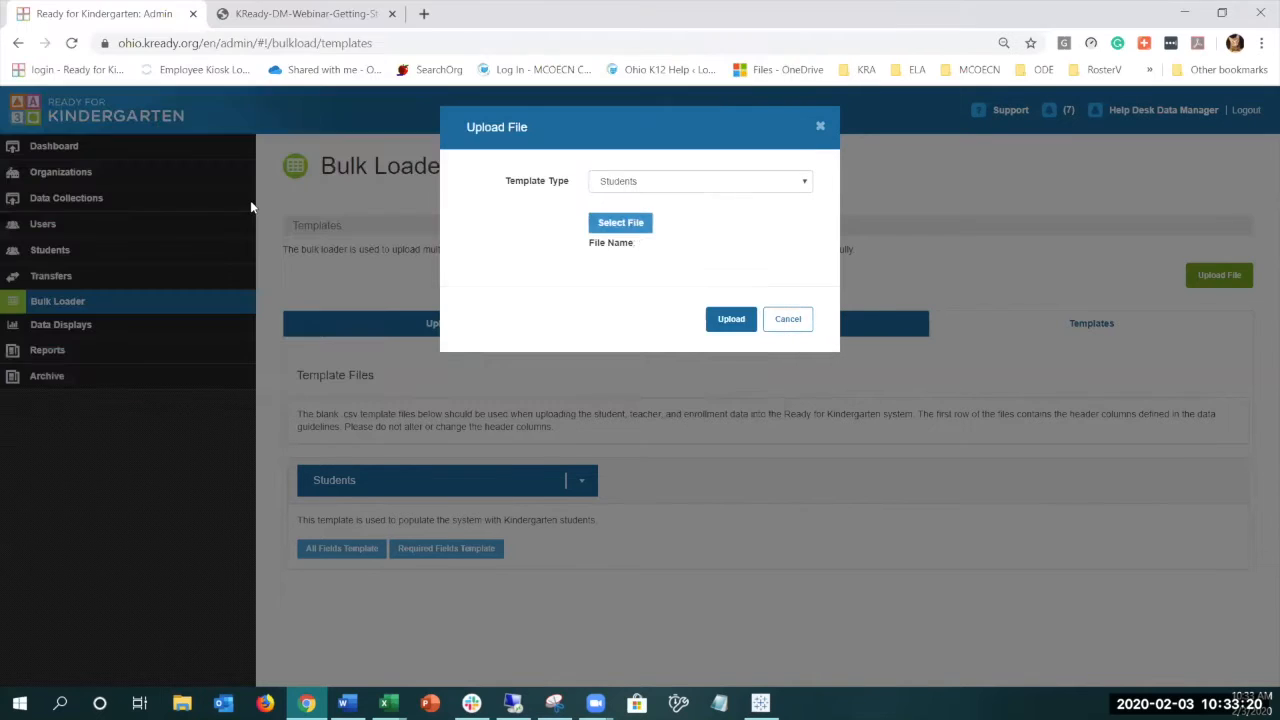
left_click(805, 321)
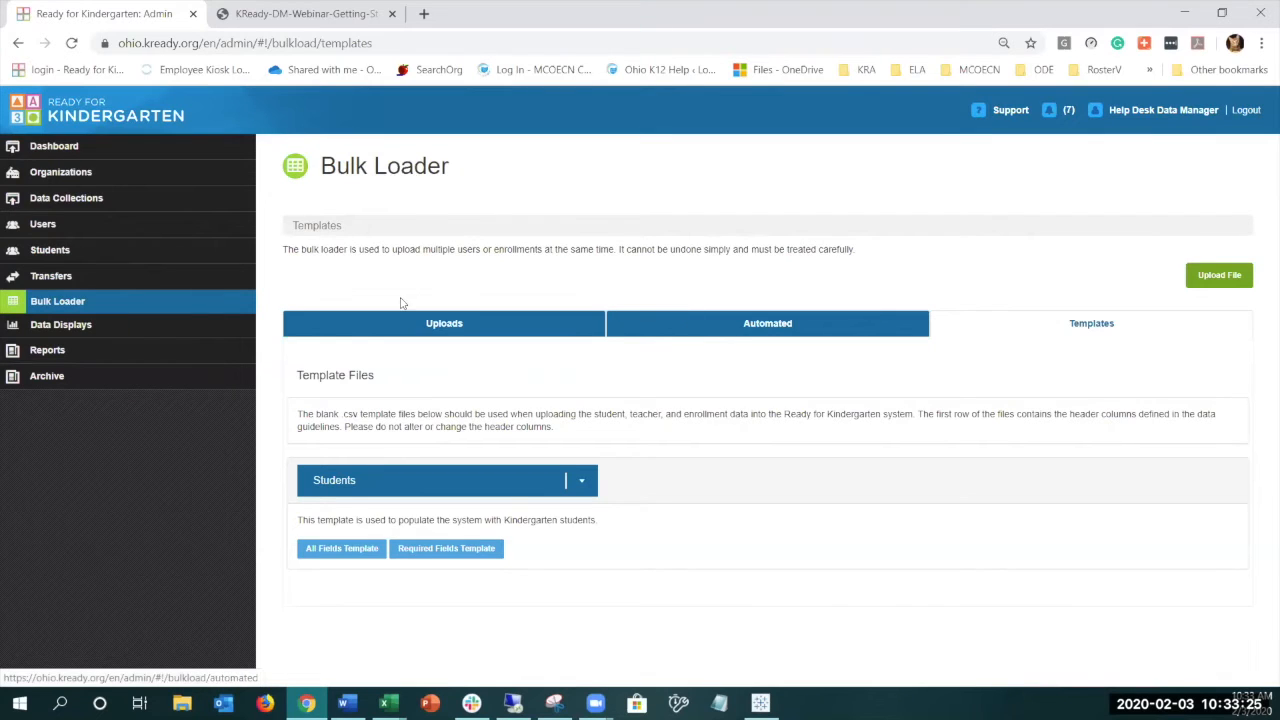
left_click(440, 323)
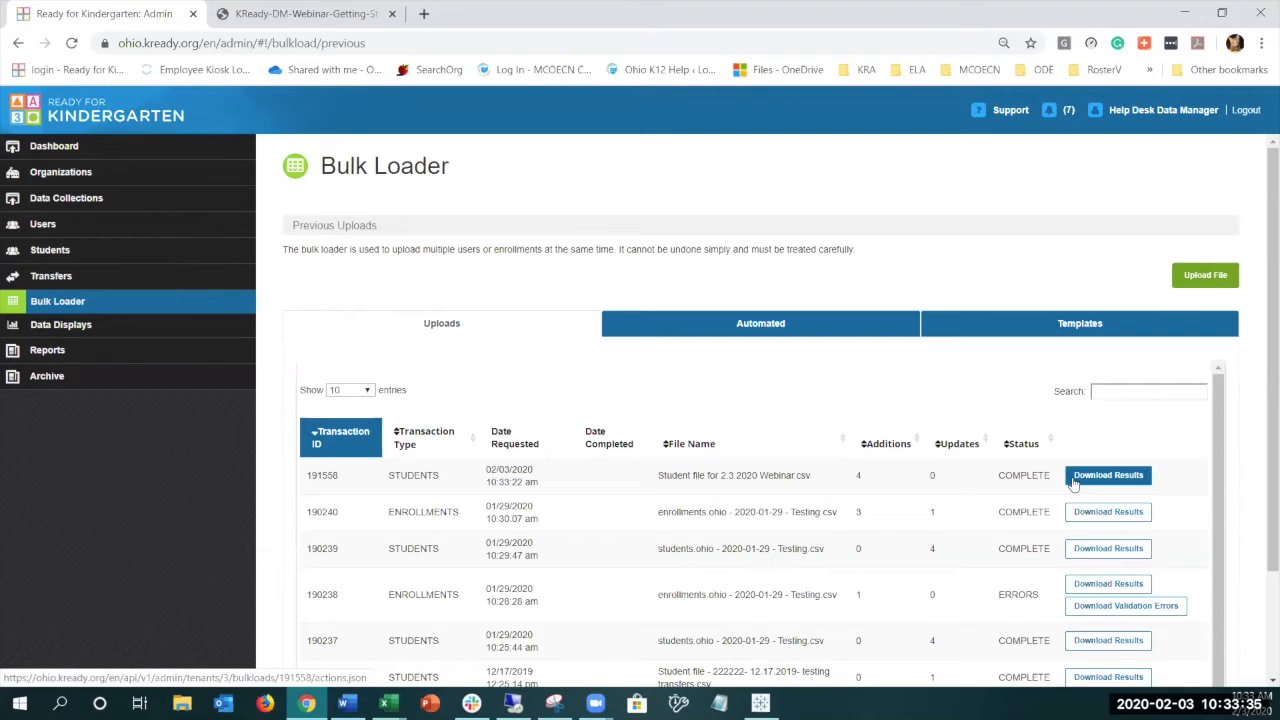
- Select Enrollments as the template among the Bulk Loader's template files
left_click(1100, 334)
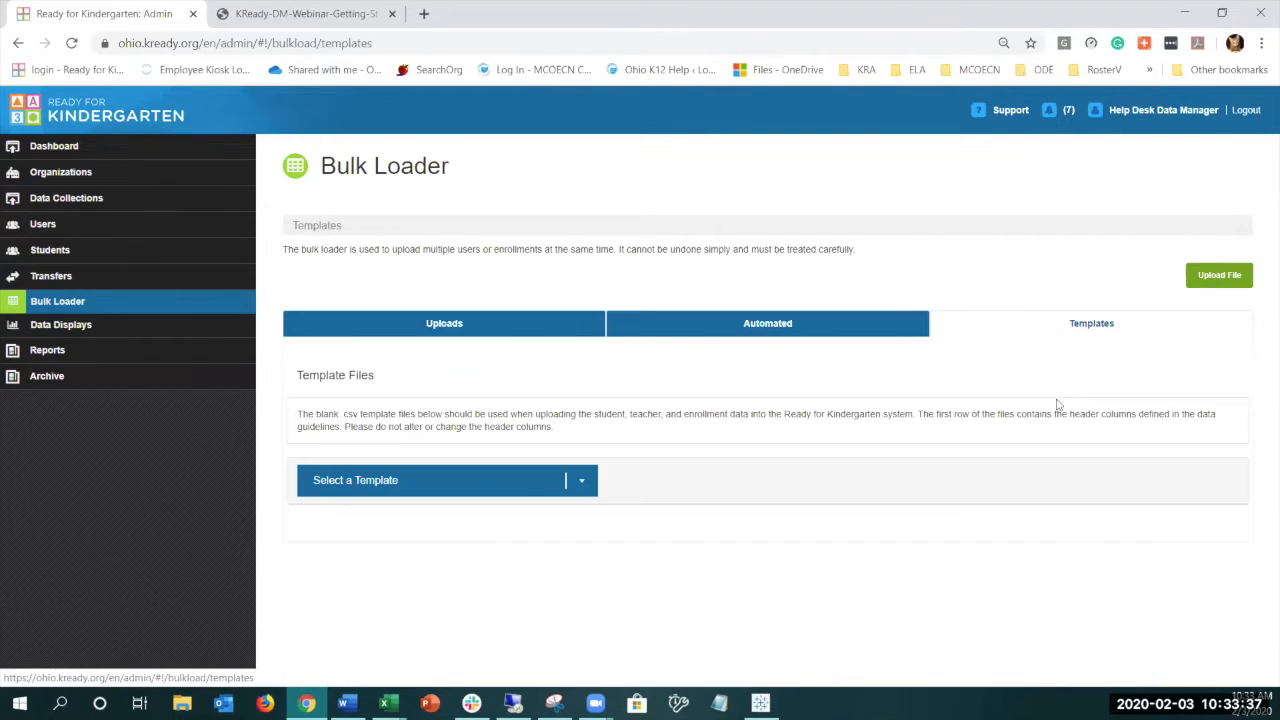
left_click(585, 492)
left_click(495, 552)
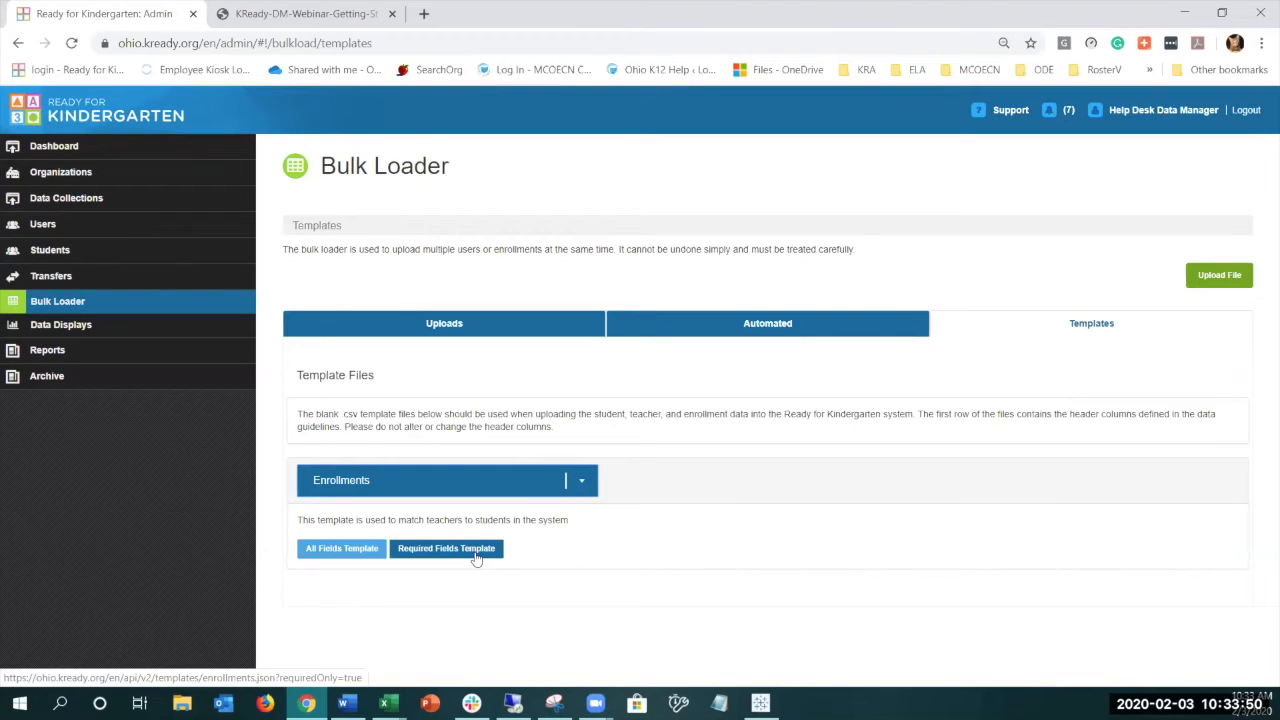
- Switch to the enrollment file in Excel and examine the data_collection_token column, selecting cells A2 to A6
mouse_move(387, 703)
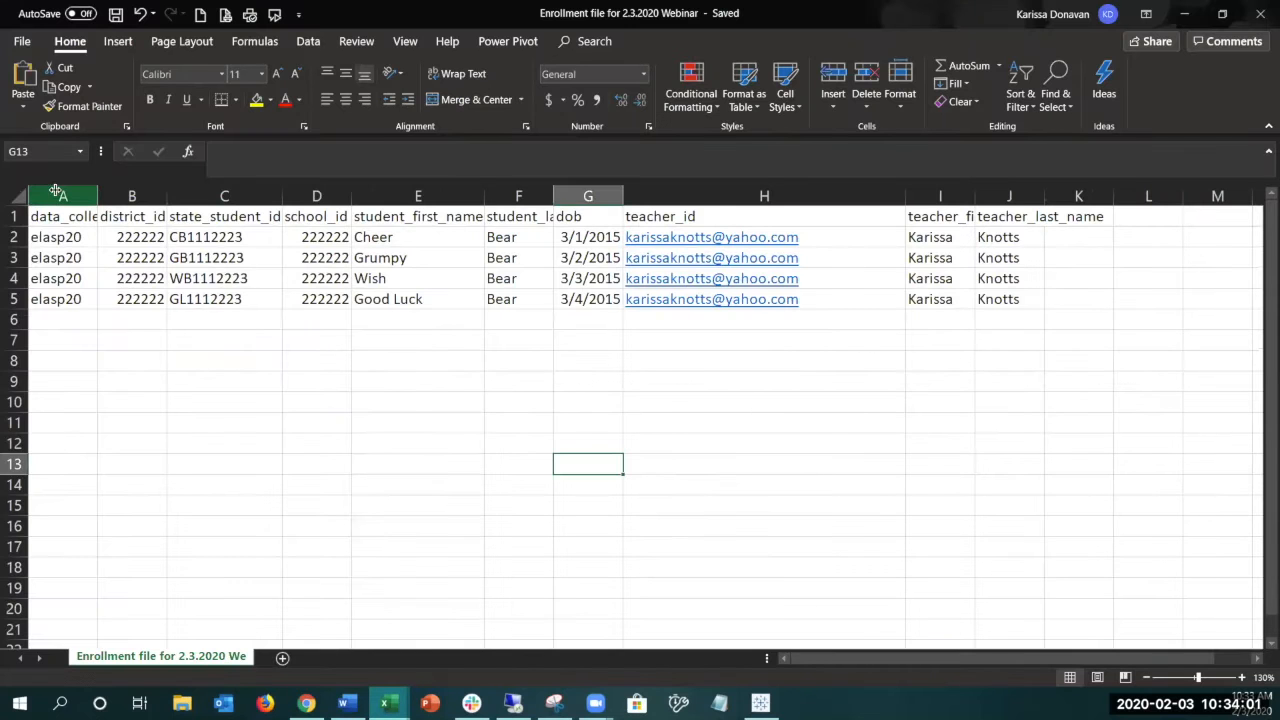
left_click(58, 194)
double_click(100, 196)
left_click(110, 238)
left_click_drag(115, 385, 96, 319)
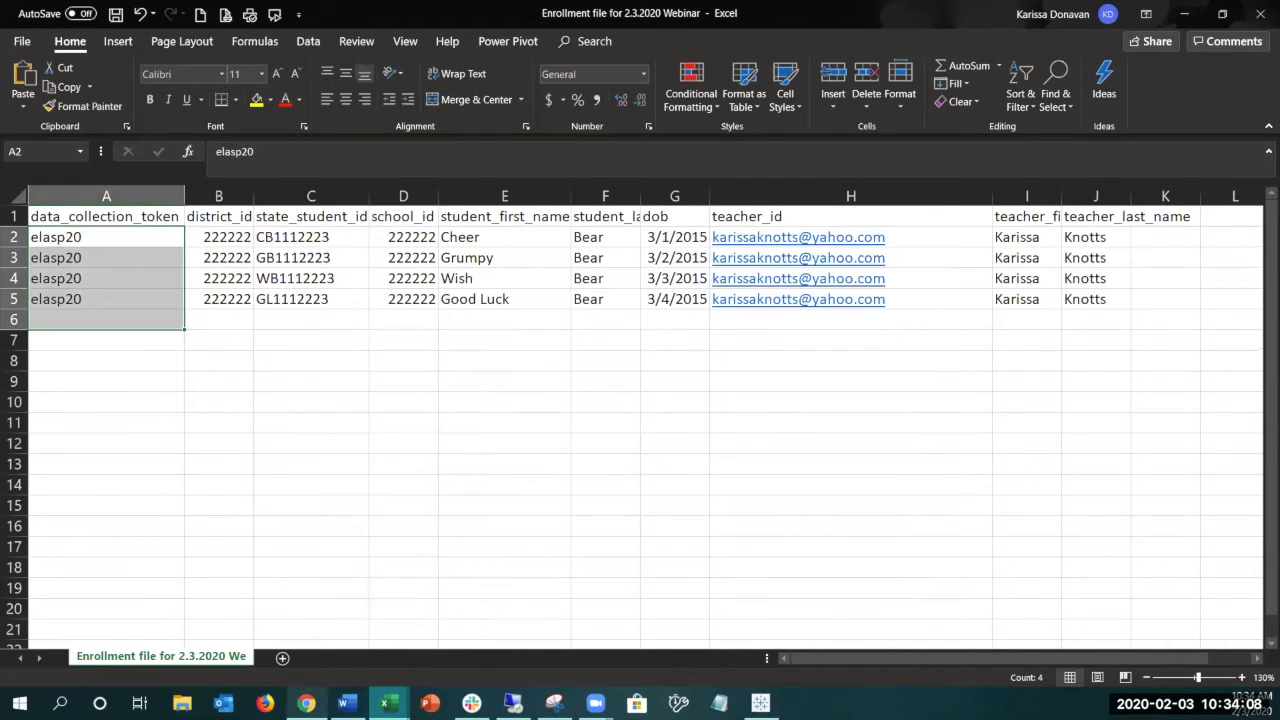
- Switch to the Ready for Kindergarten site and look up the enrollment token of Early Learning Assessment Spring 2020 under Data Collections
left_click(306, 703)
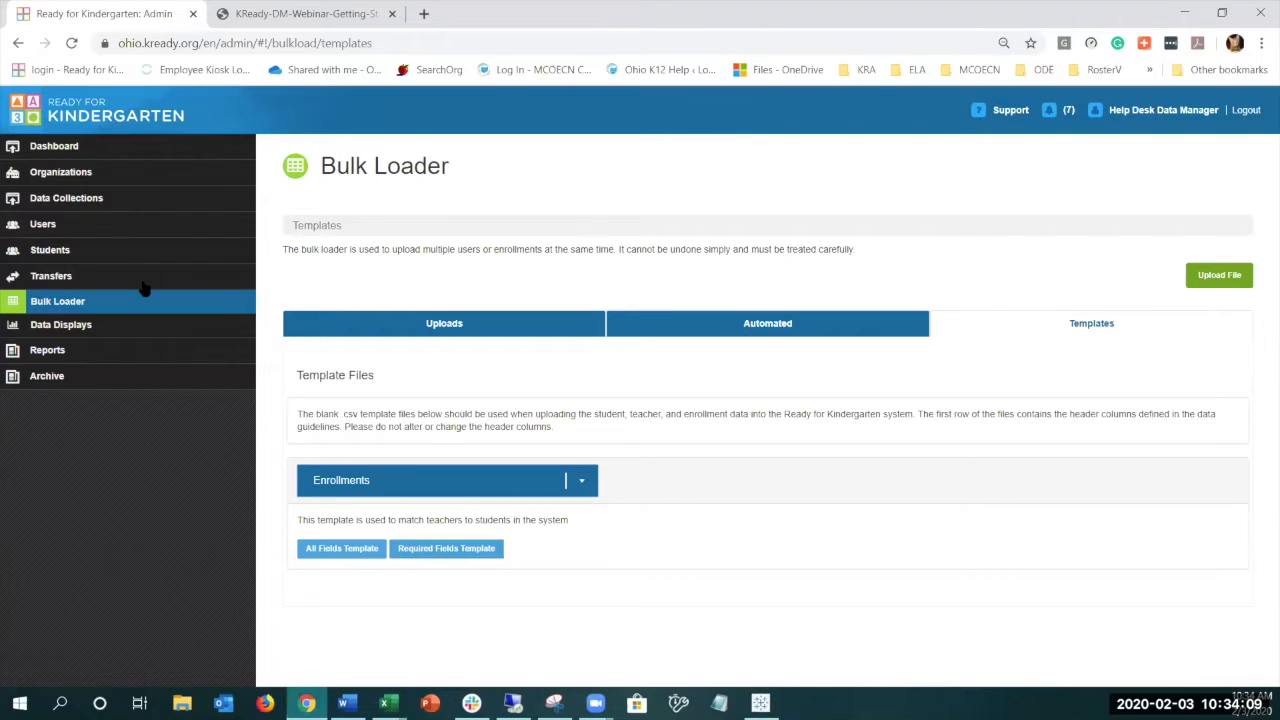
left_click(46, 200)
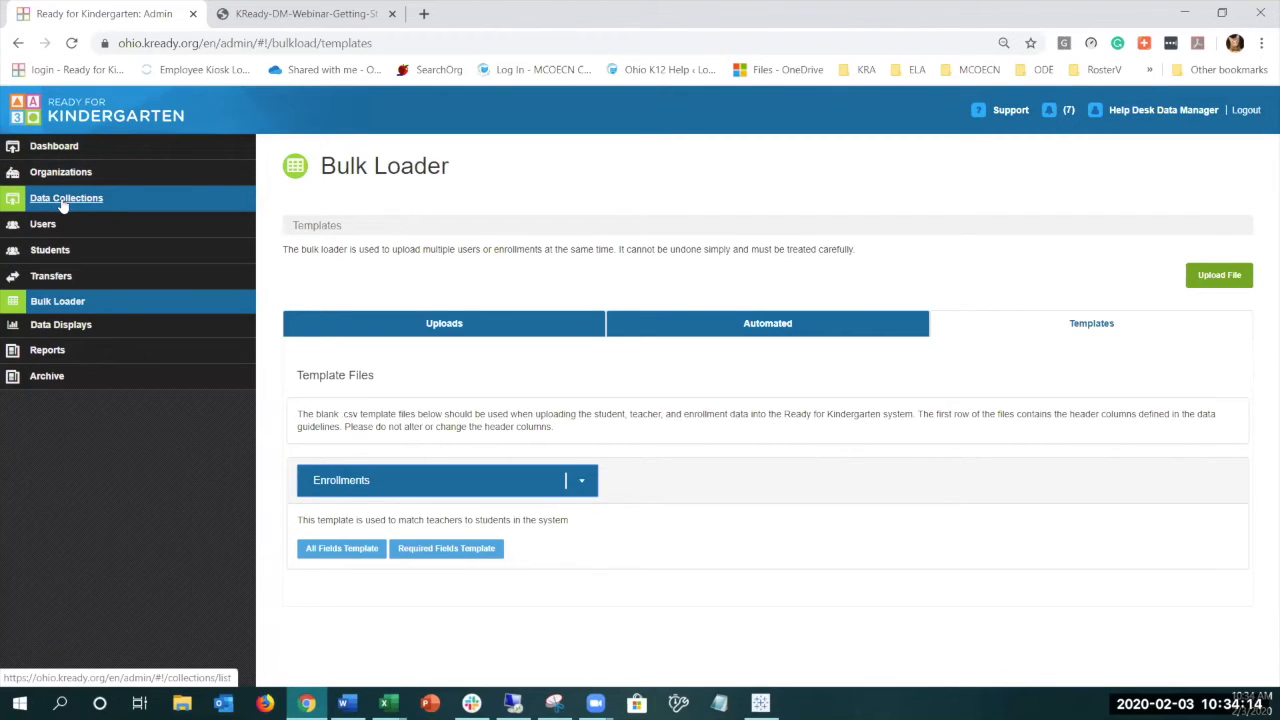
left_click(63, 205)
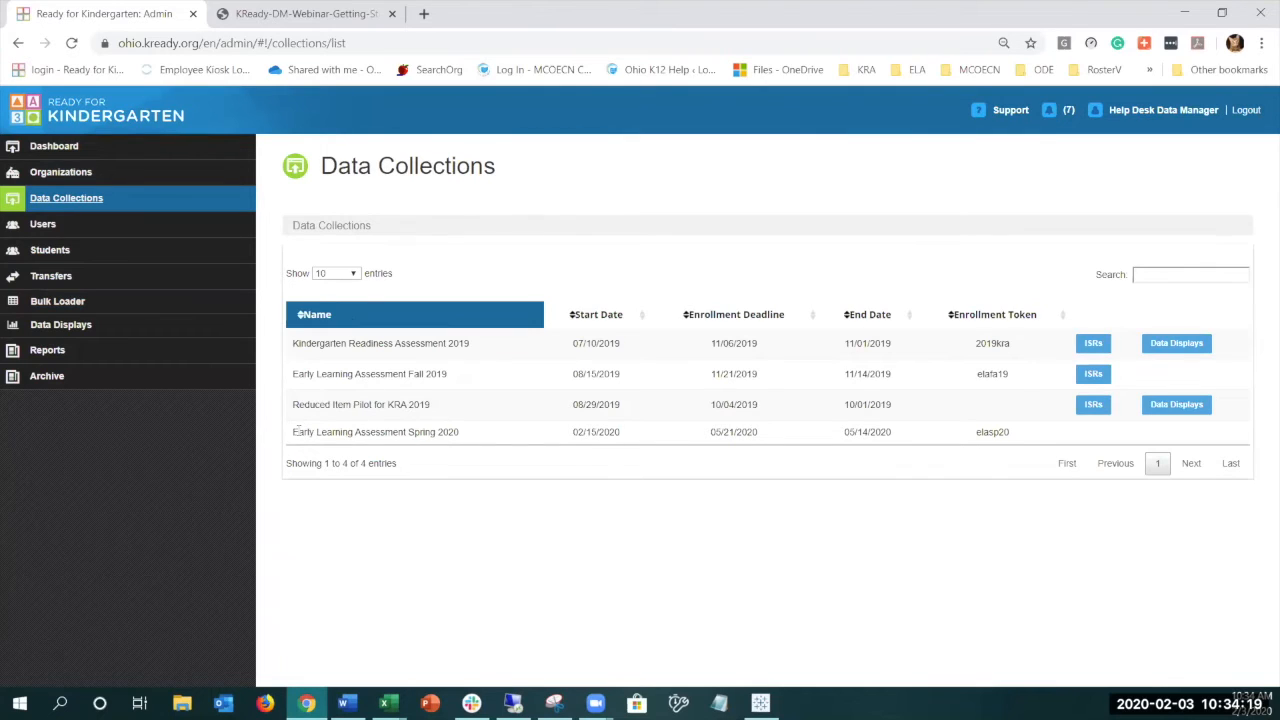
left_click_drag(295, 437, 466, 443)
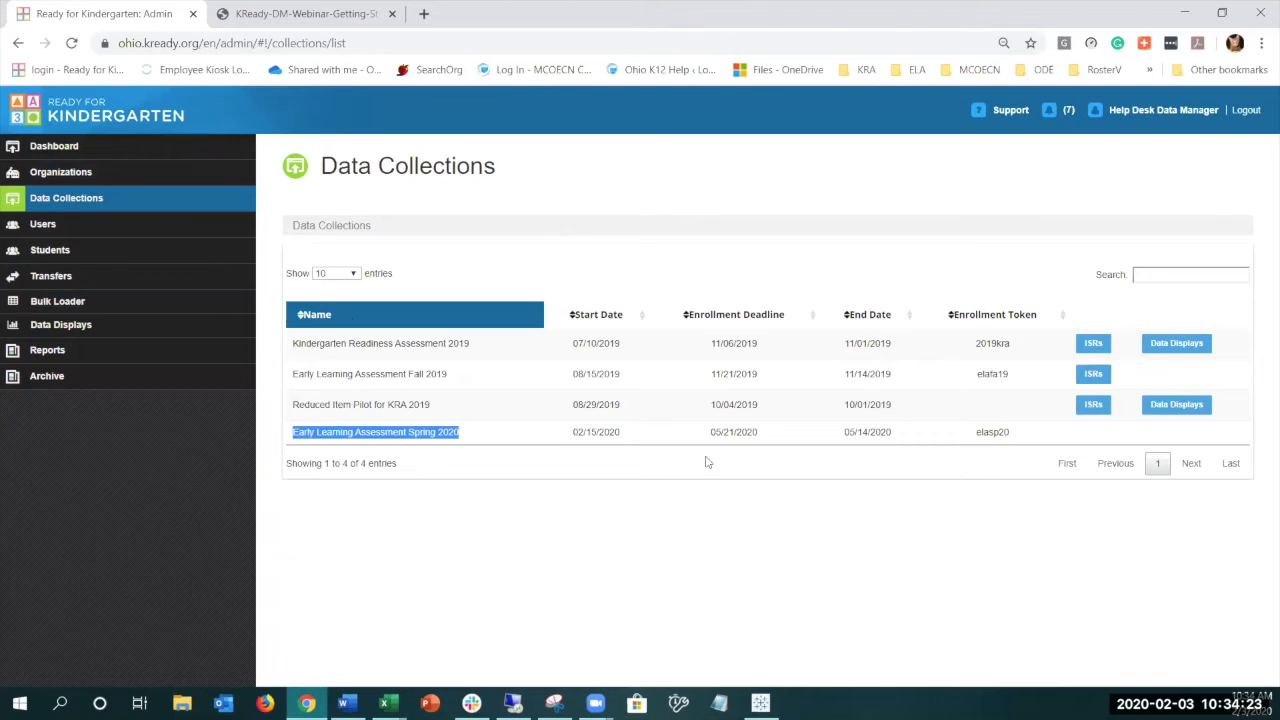
left_click(988, 442)
double_click(989, 439)
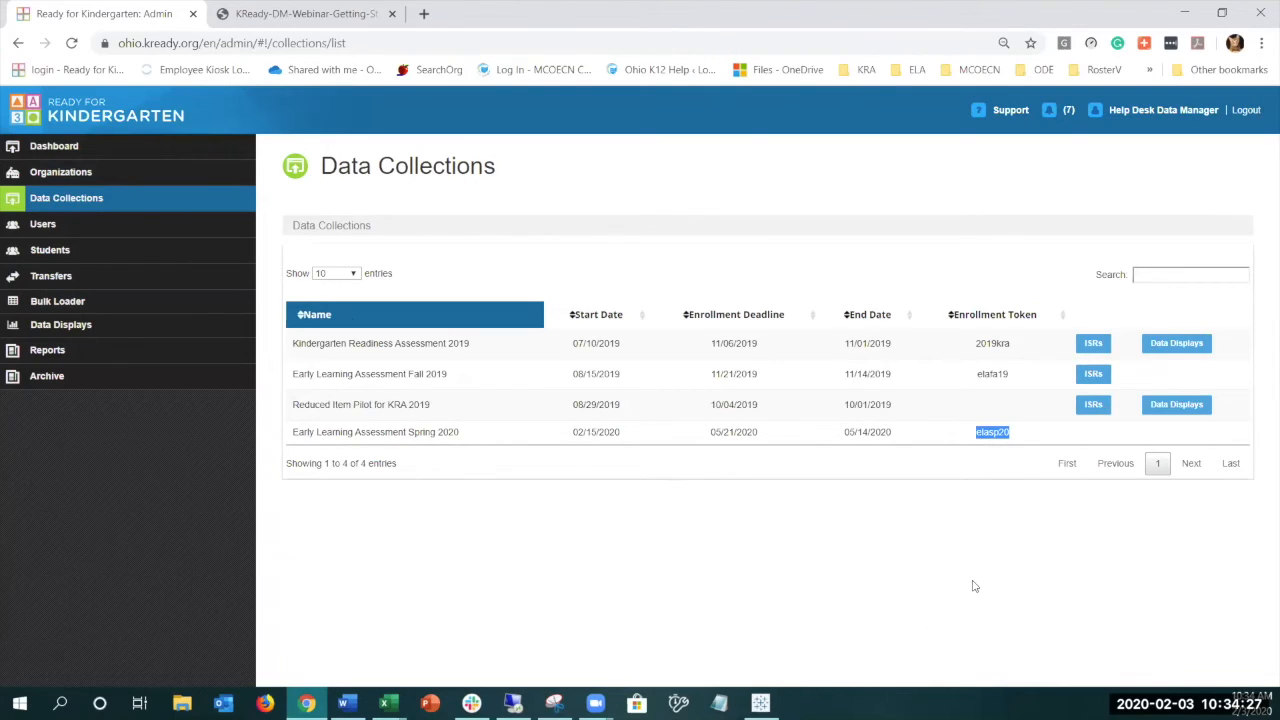
- Switch to the enrollment file in Excel and format the dob column with the custom date format mm/dd/yyyy
mouse_move(387, 703)
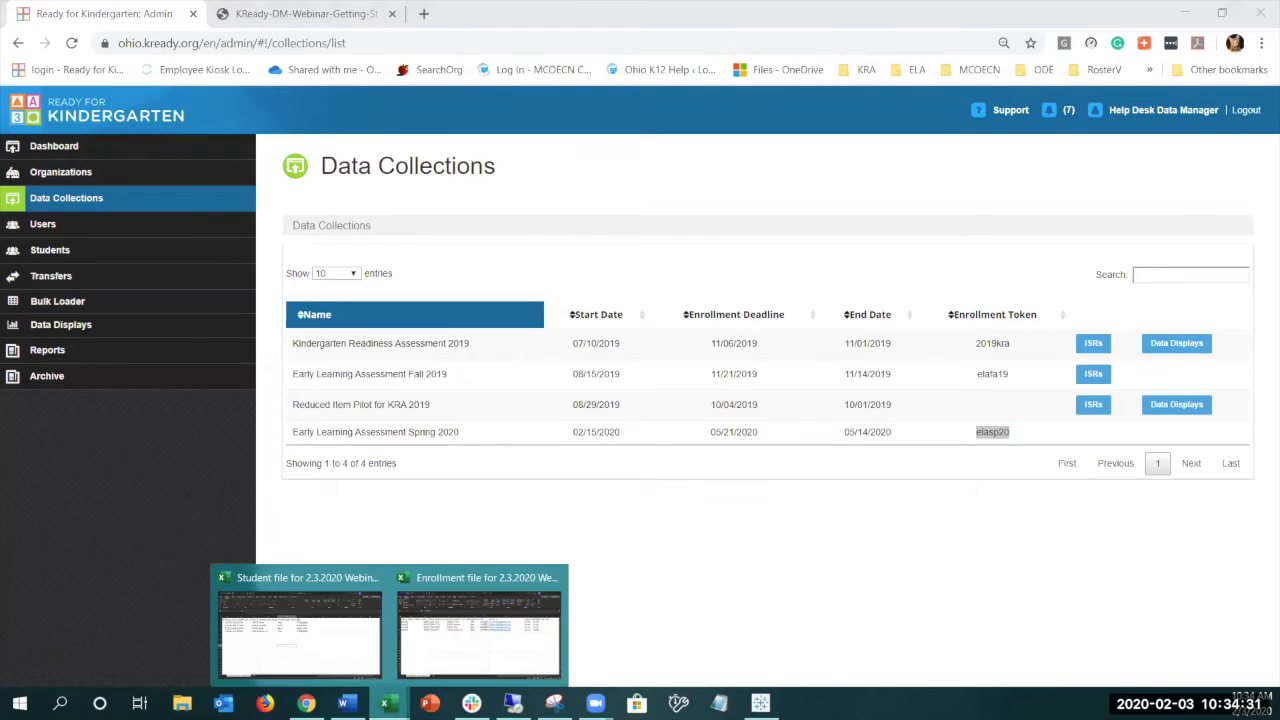
left_click(461, 624)
left_click(763, 492)
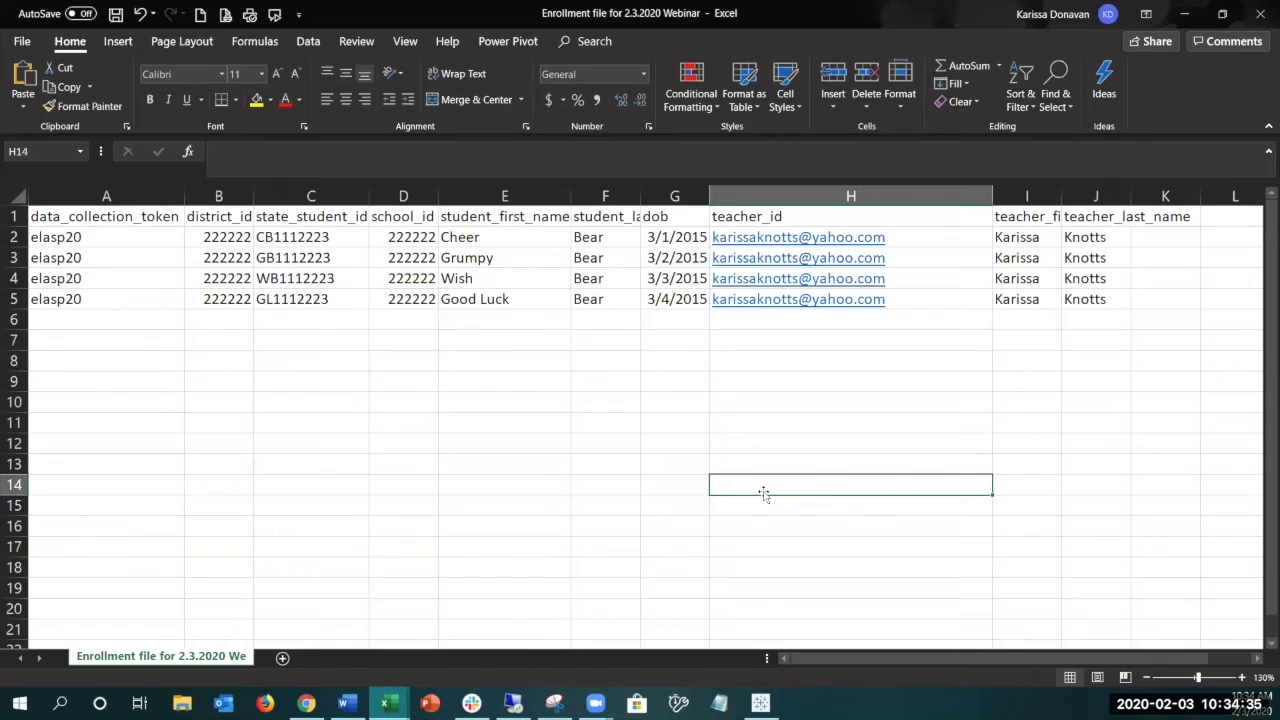
left_click(668, 196)
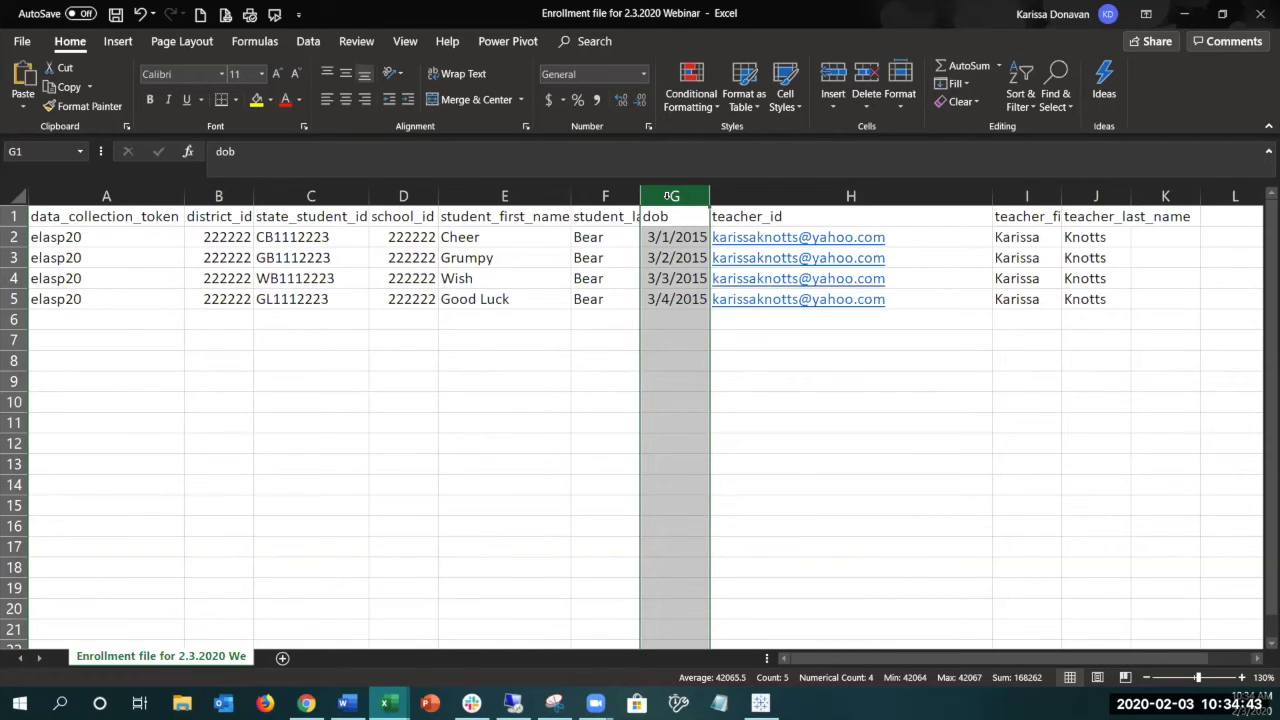
right_click(669, 198)
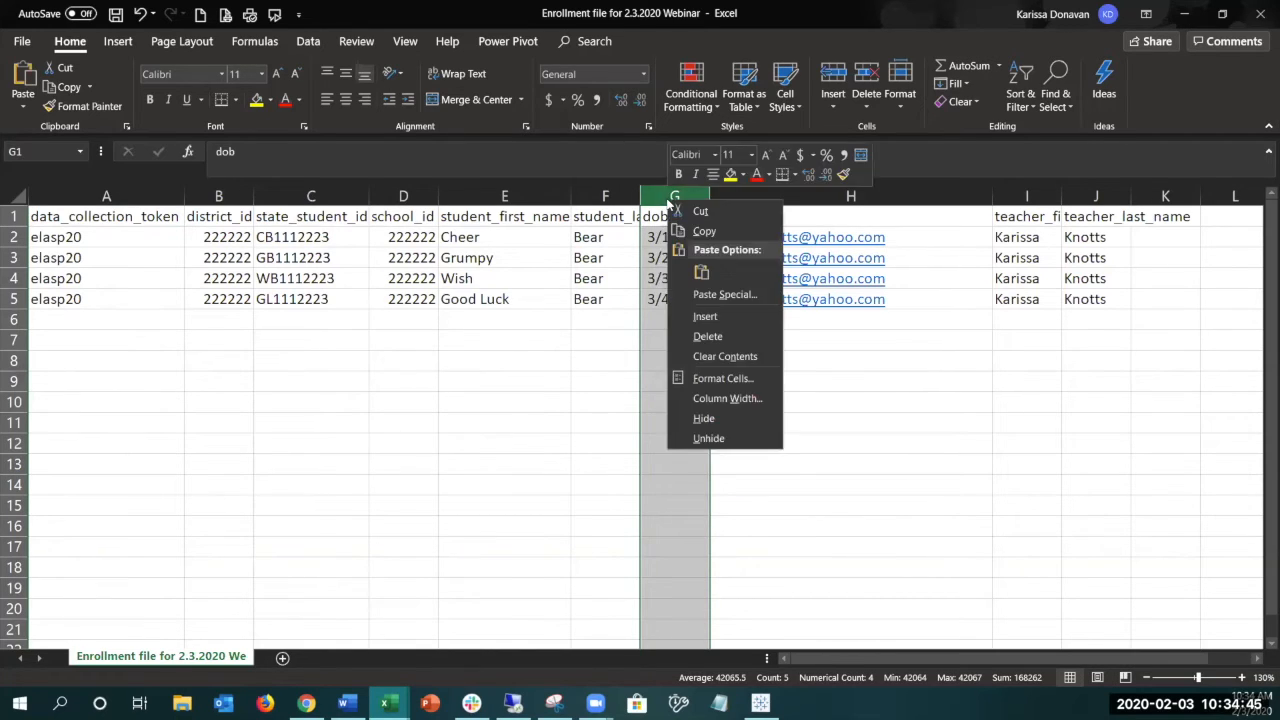
left_click(712, 380)
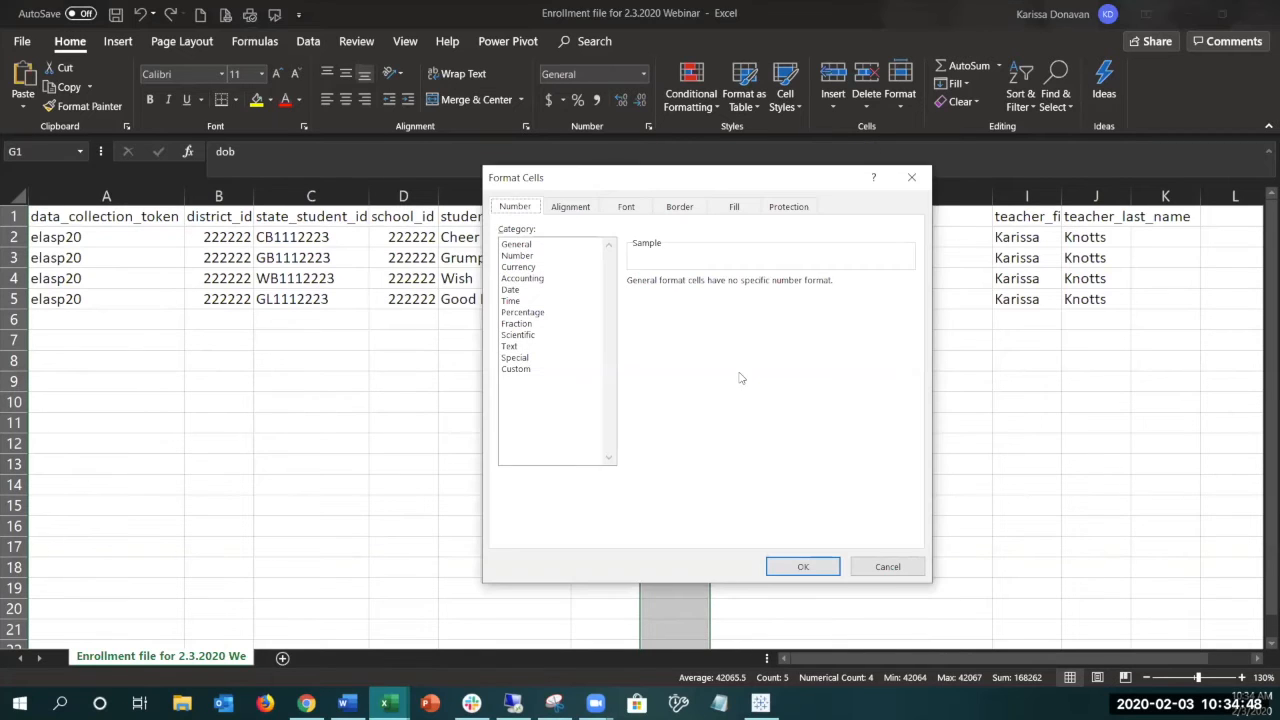
left_click(520, 371)
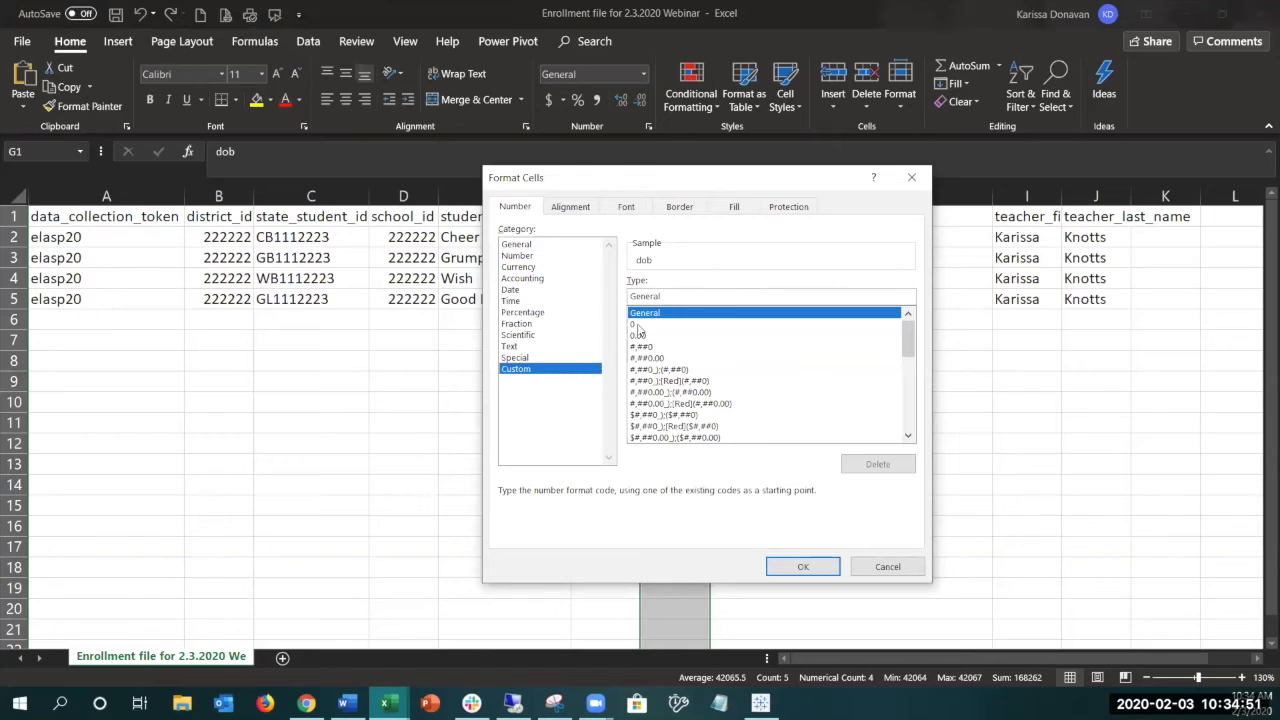
left_click(637, 325)
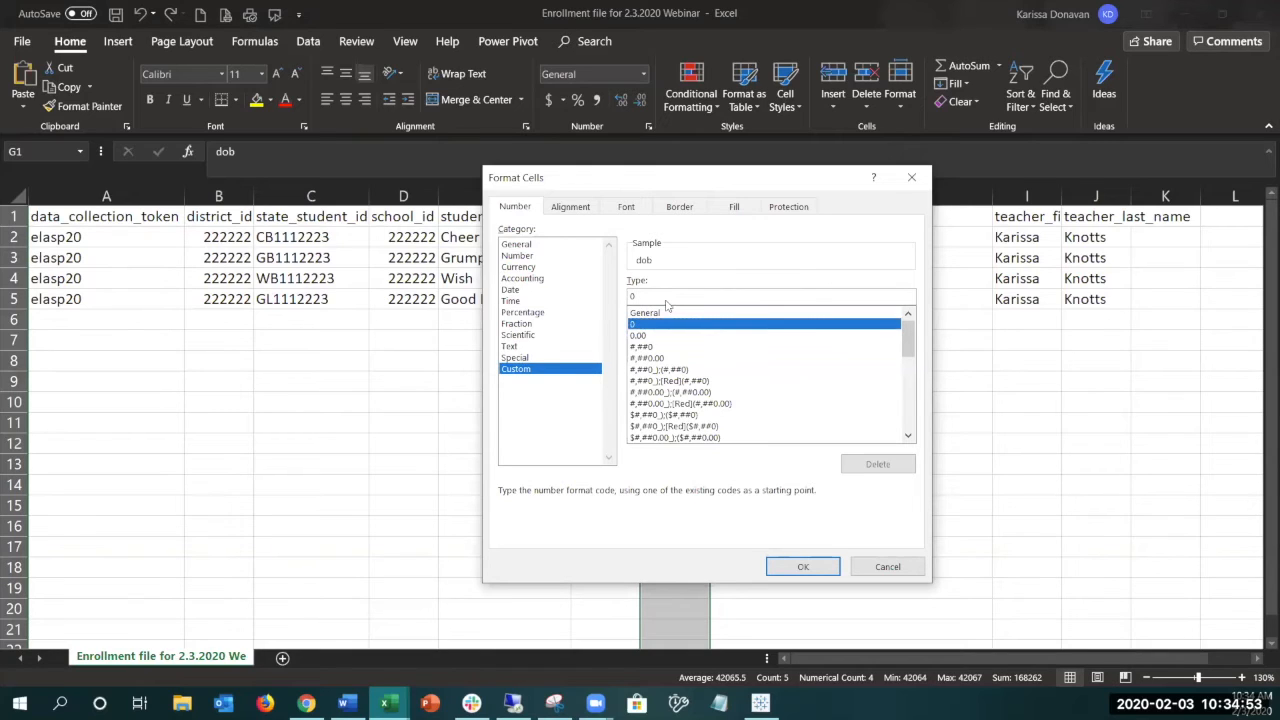
left_click(666, 305)
key("BackSpace")
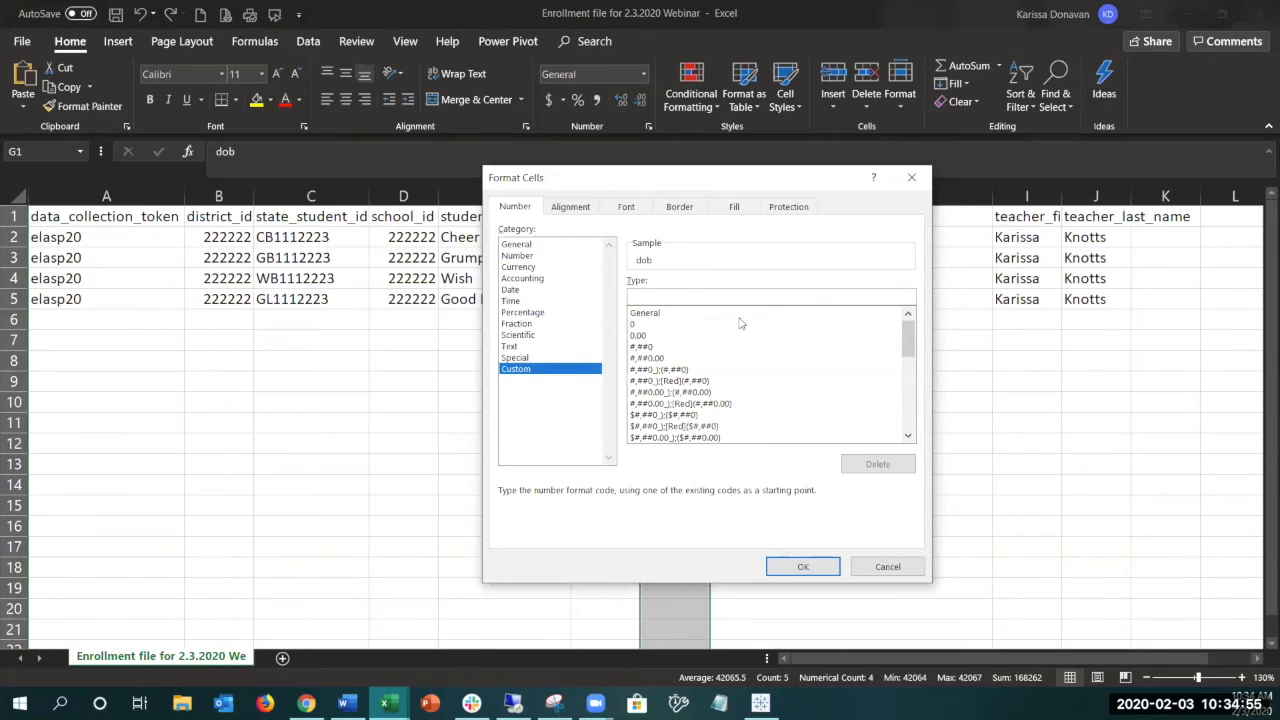
type("mm/dd/yyyy")
key("Return")
left_click(711, 335)
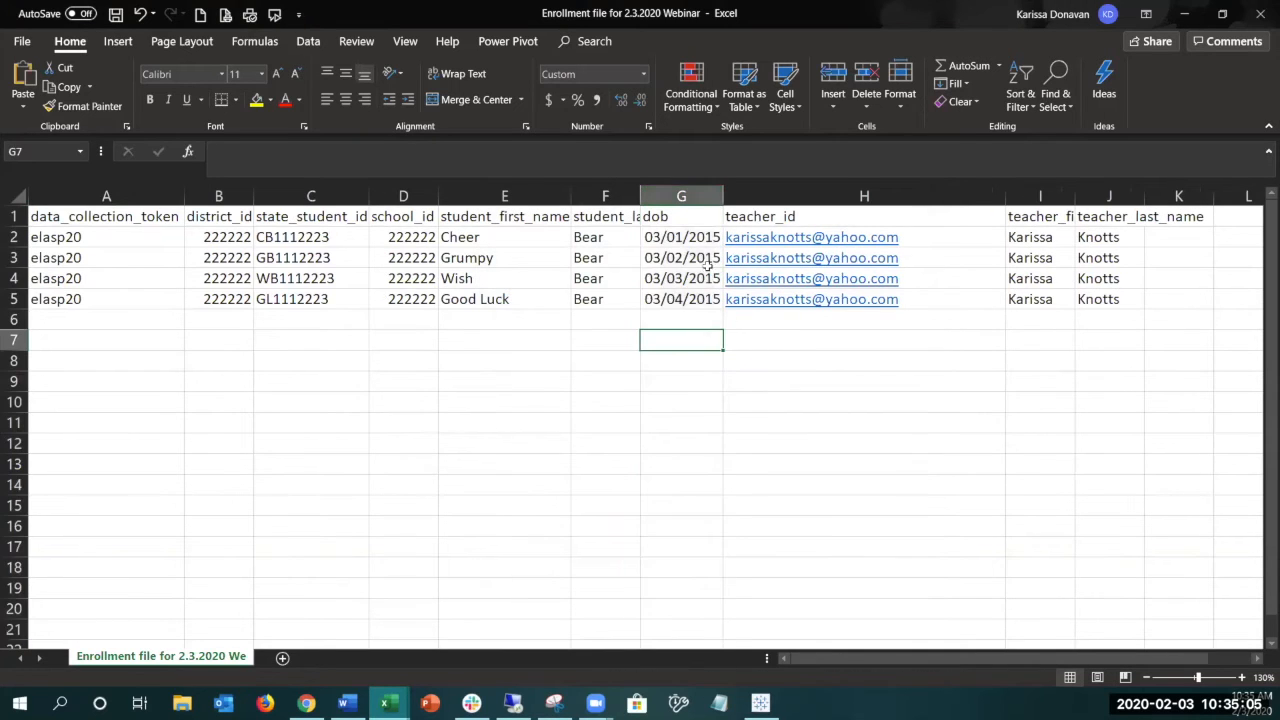
- Check the reformatted dob dates and save the enrollment file, returning to the Ready for Kindergarten site
left_click_drag(691, 245, 677, 321)
left_click(671, 381)
left_click(116, 14)
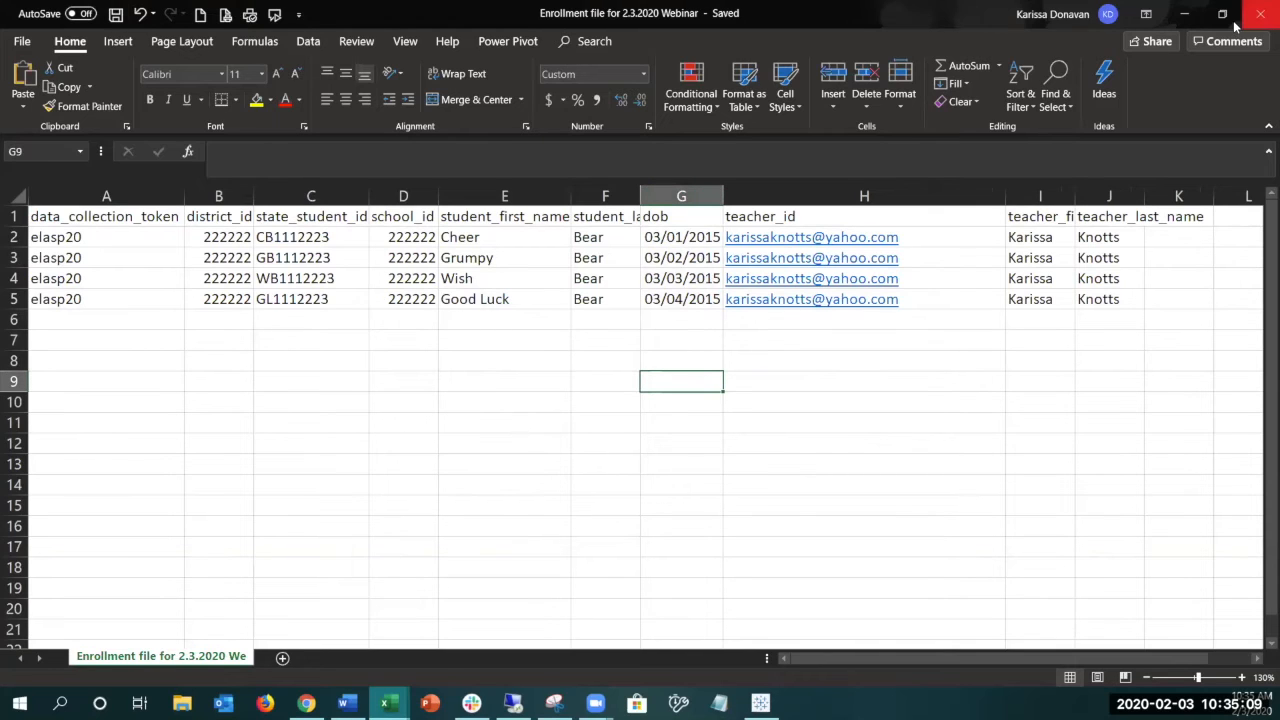
left_click(1189, 14)
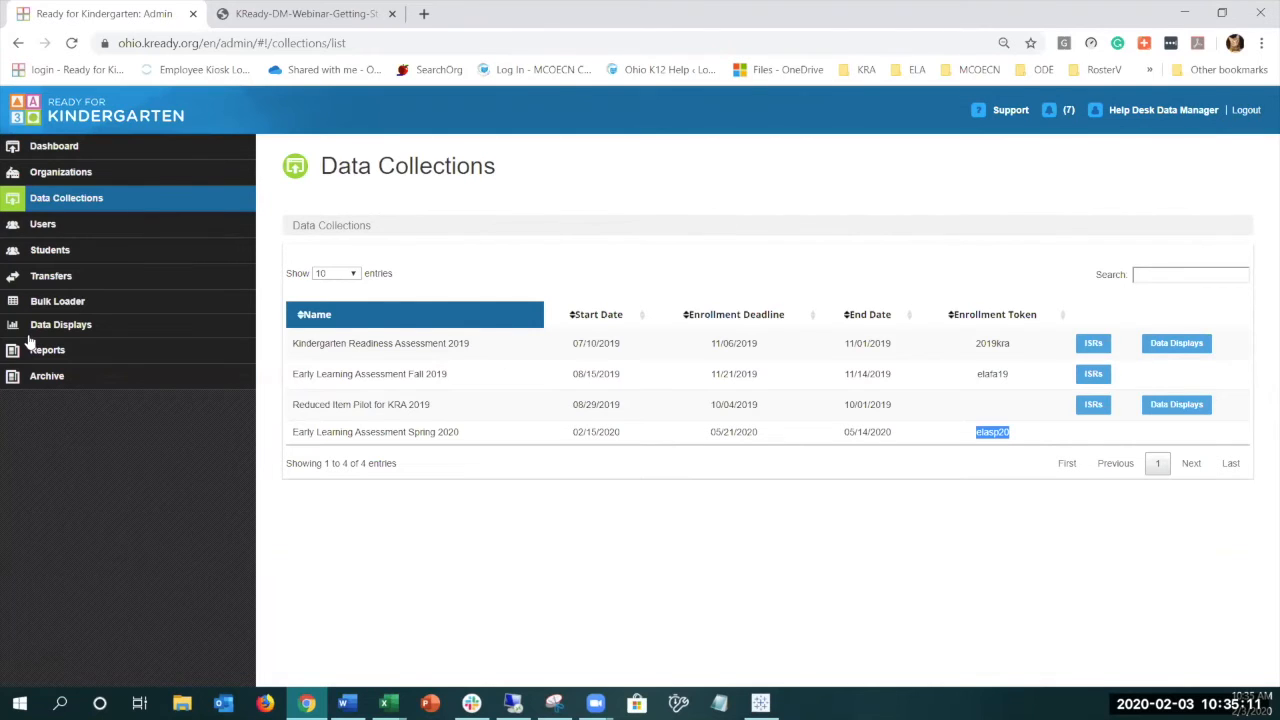
- Start a new file upload in the Bulk Loader with Enrollments as the template type
left_click(58, 305)
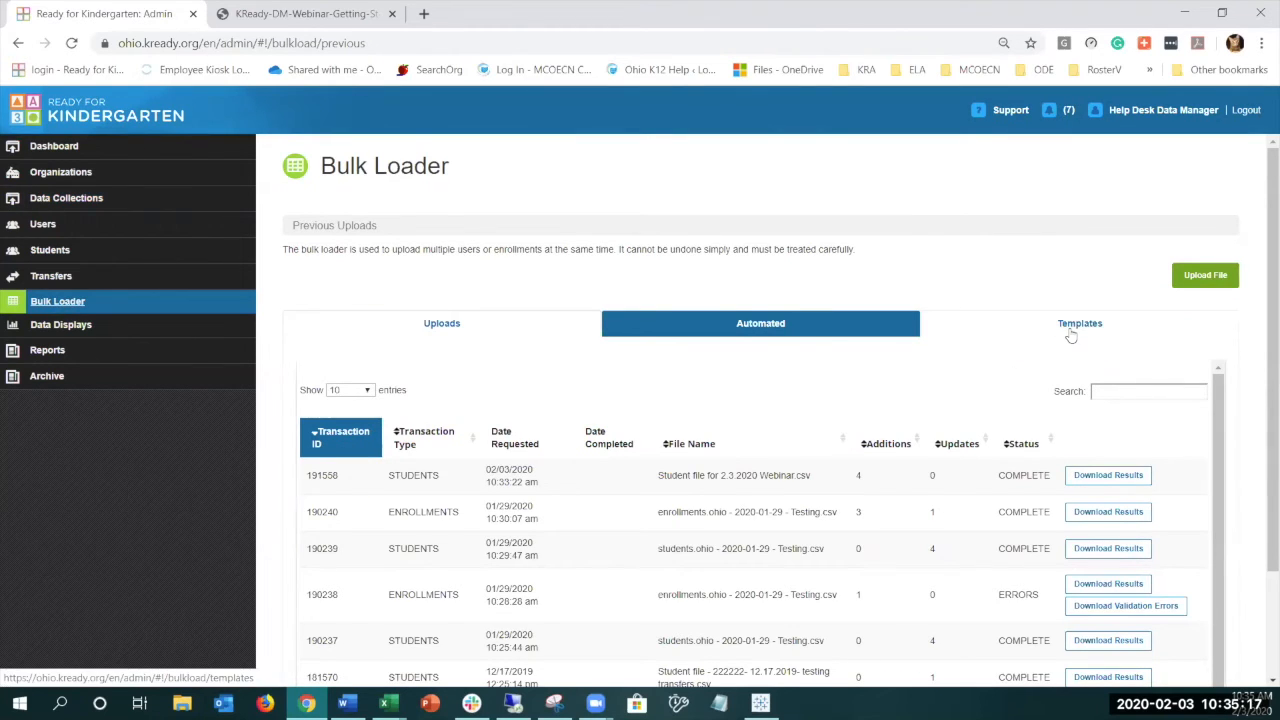
left_click(1205, 276)
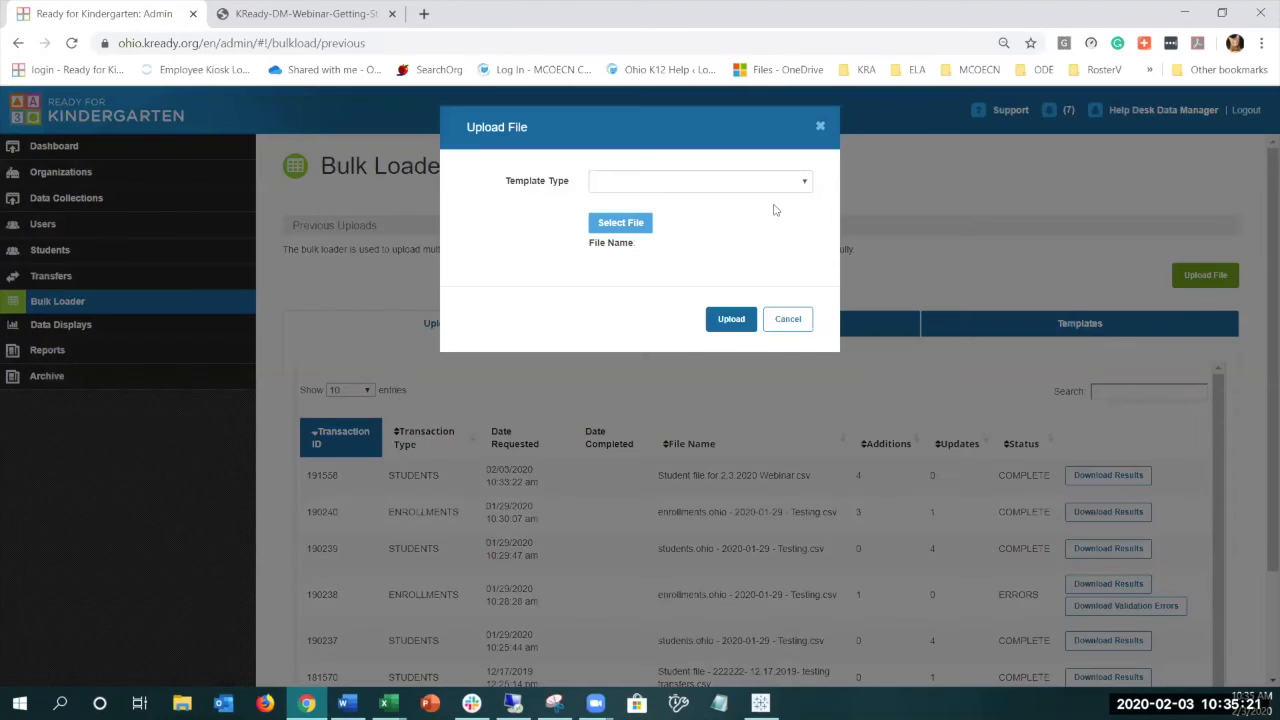
left_click(810, 183)
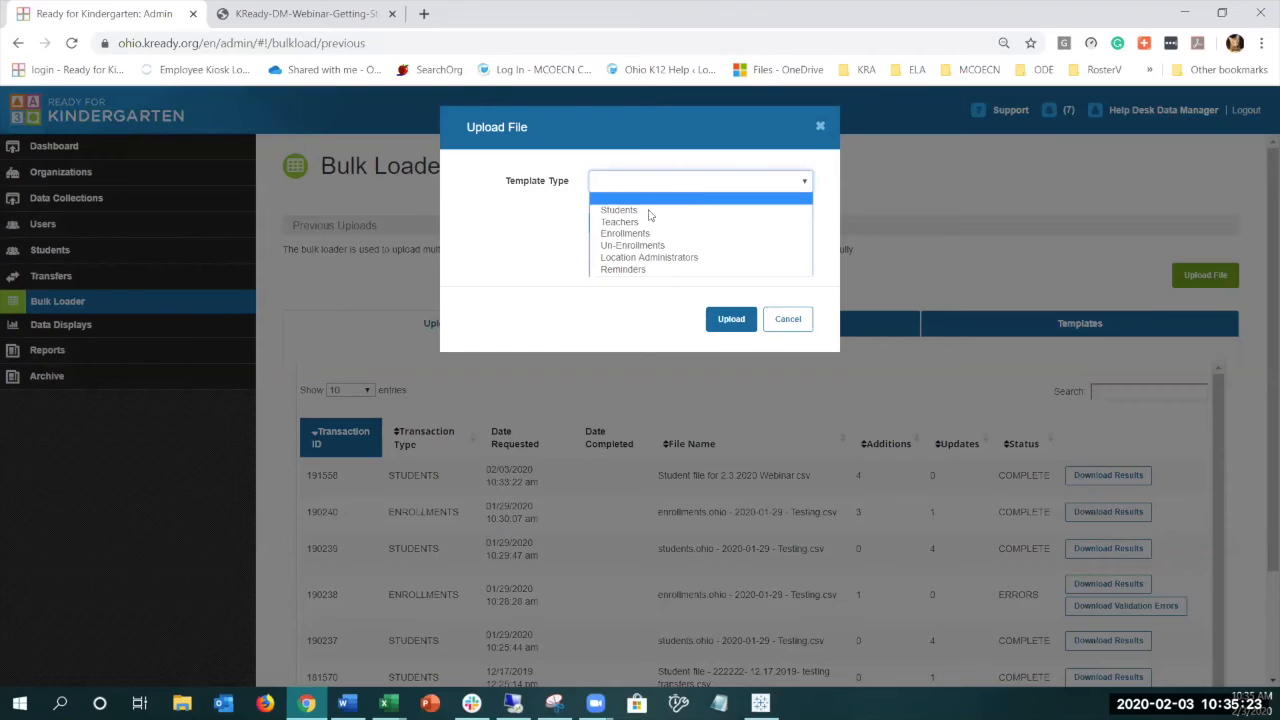
left_click(624, 233)
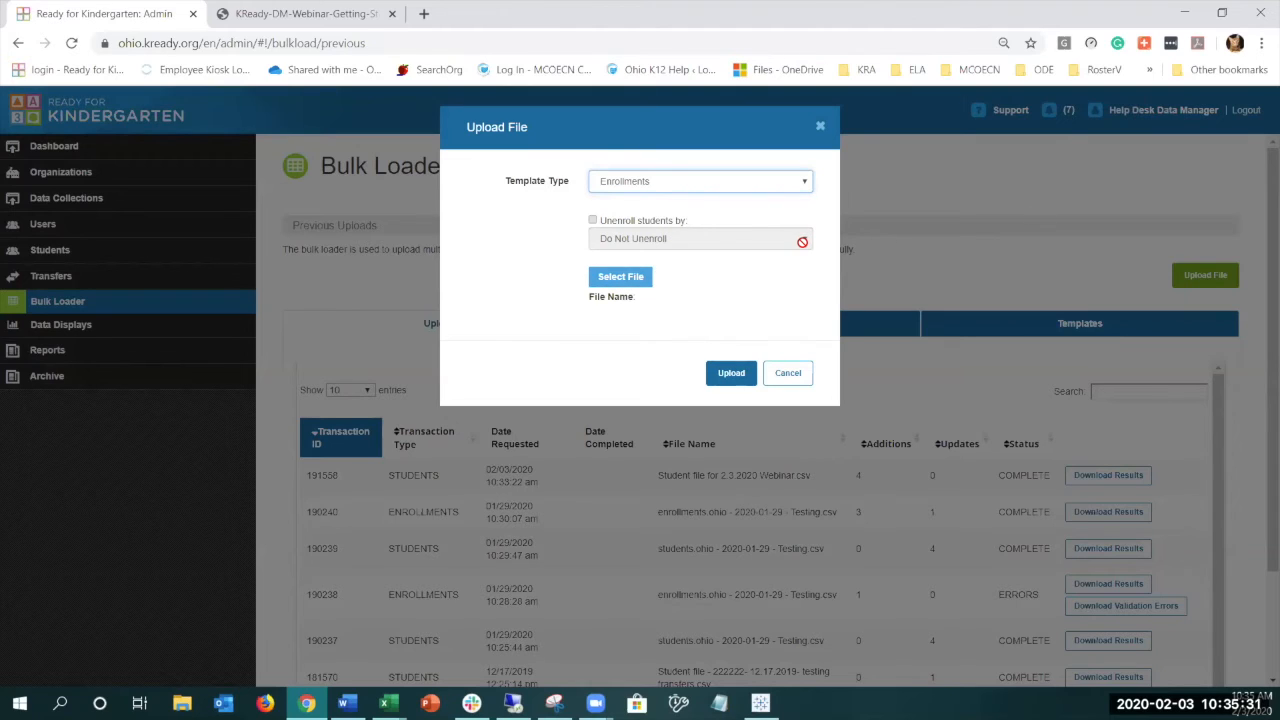
left_click(602, 224)
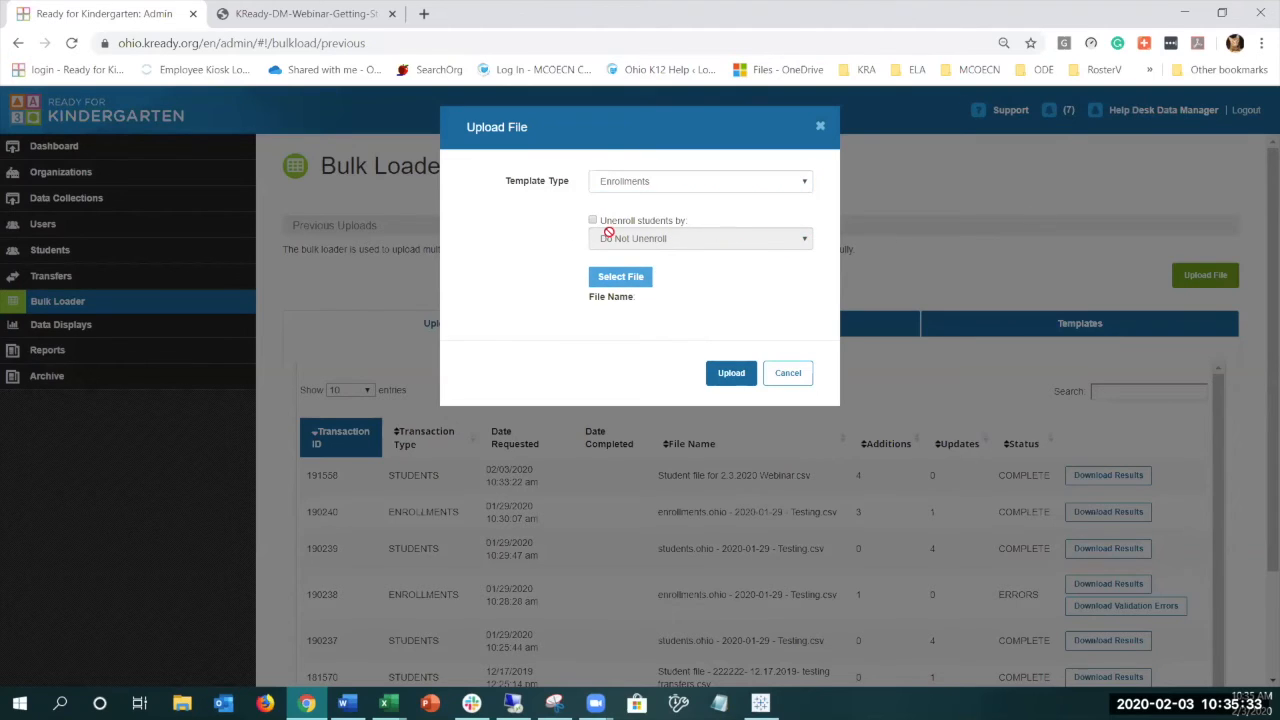
left_click(594, 220)
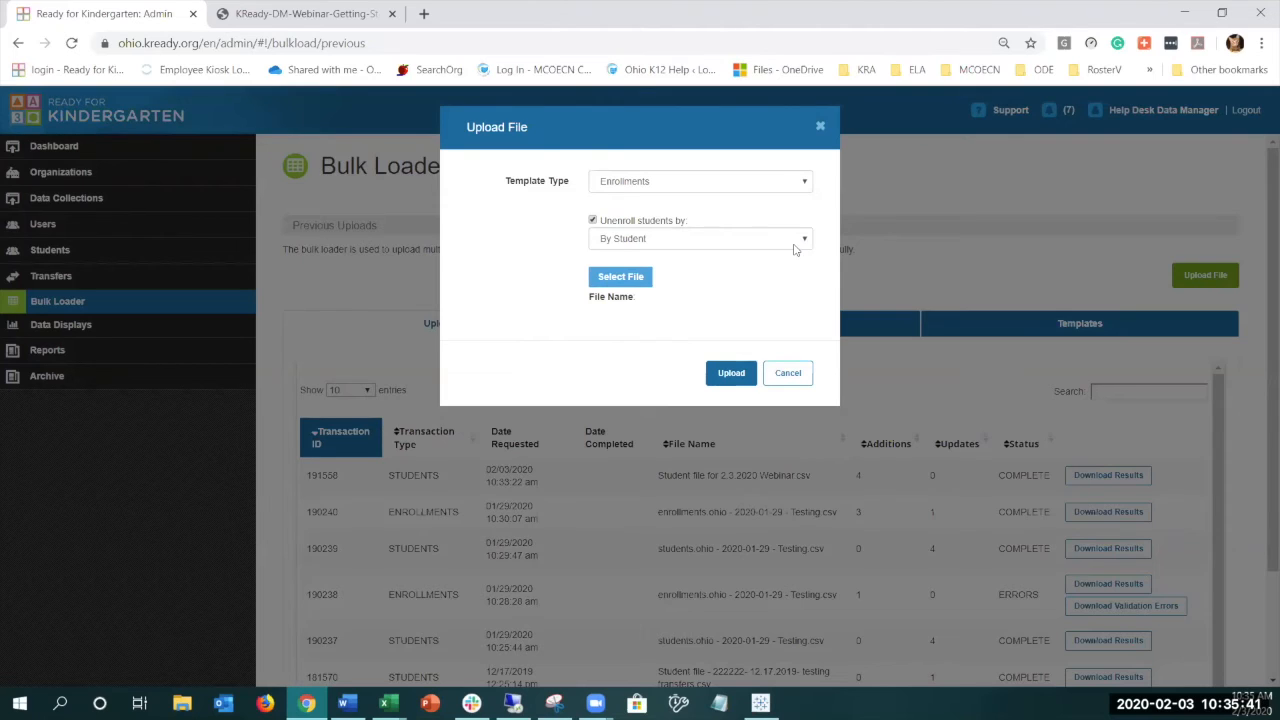
left_click(592, 221)
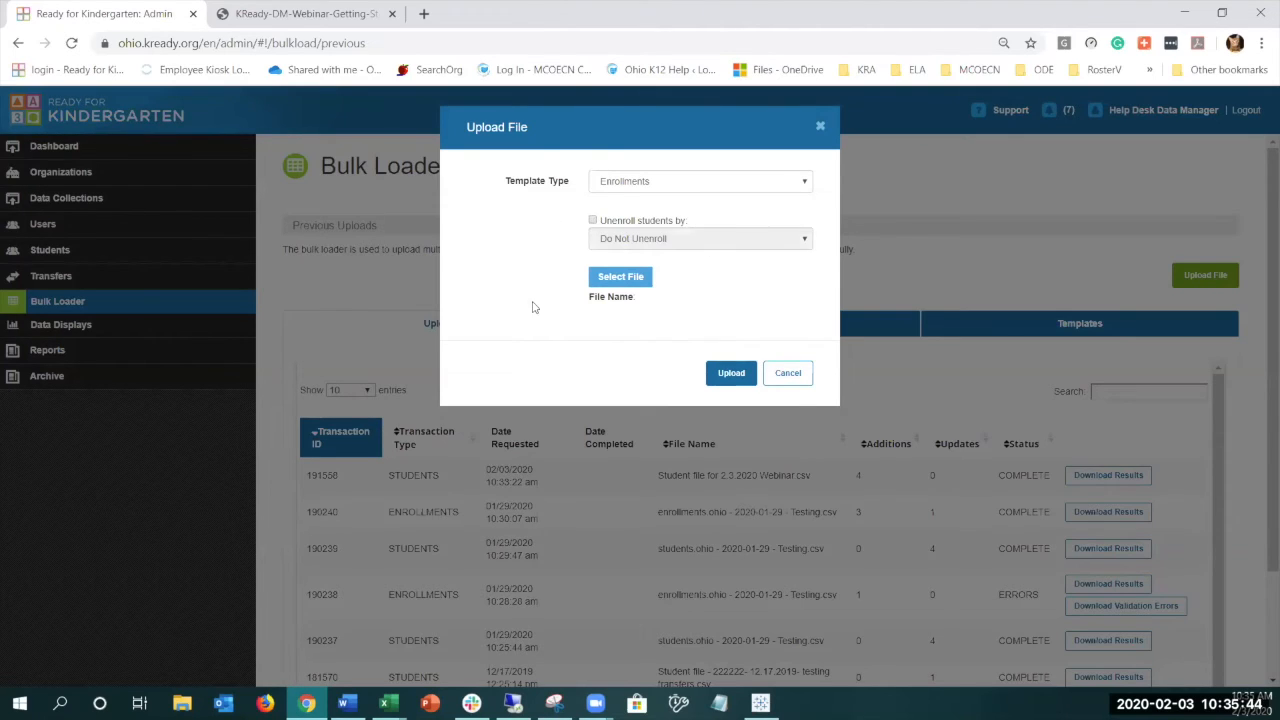
- Upload "Enrollment file for 2.3.2020 Webinar" from the Desktop's Webinar folder and reload the list of previous uploads
left_click(604, 283)
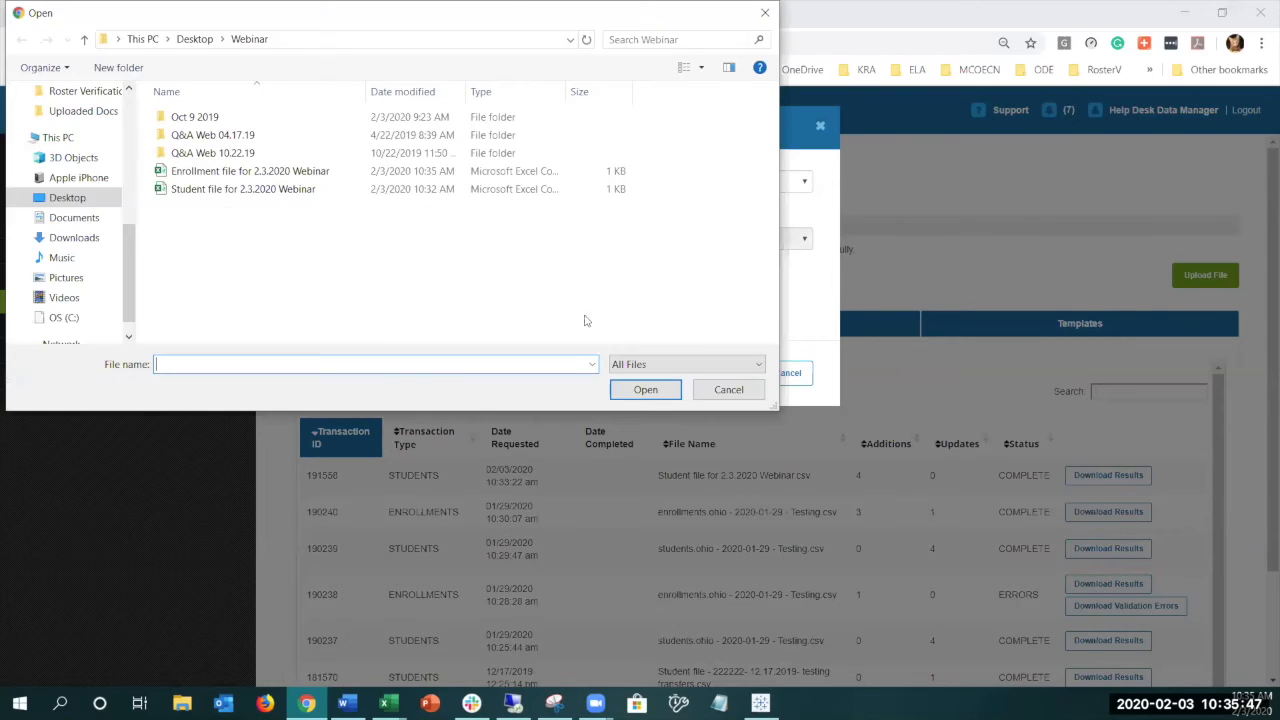
double_click(313, 171)
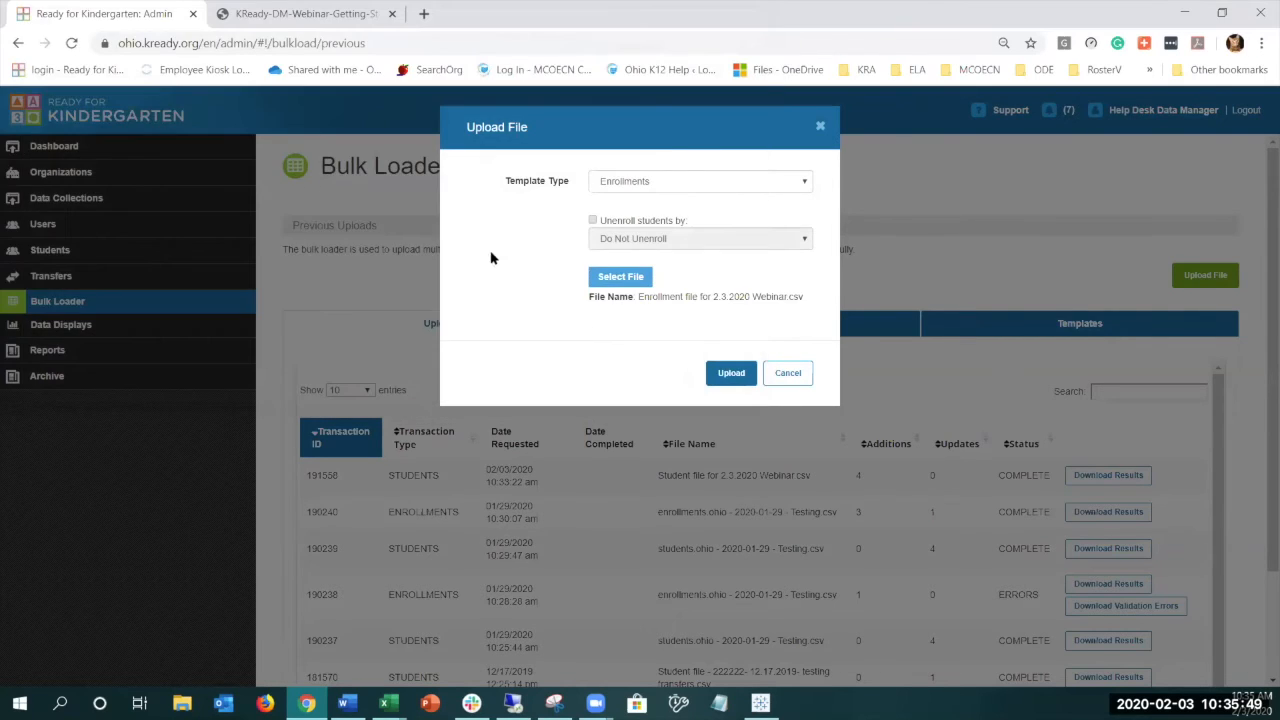
left_click(731, 373)
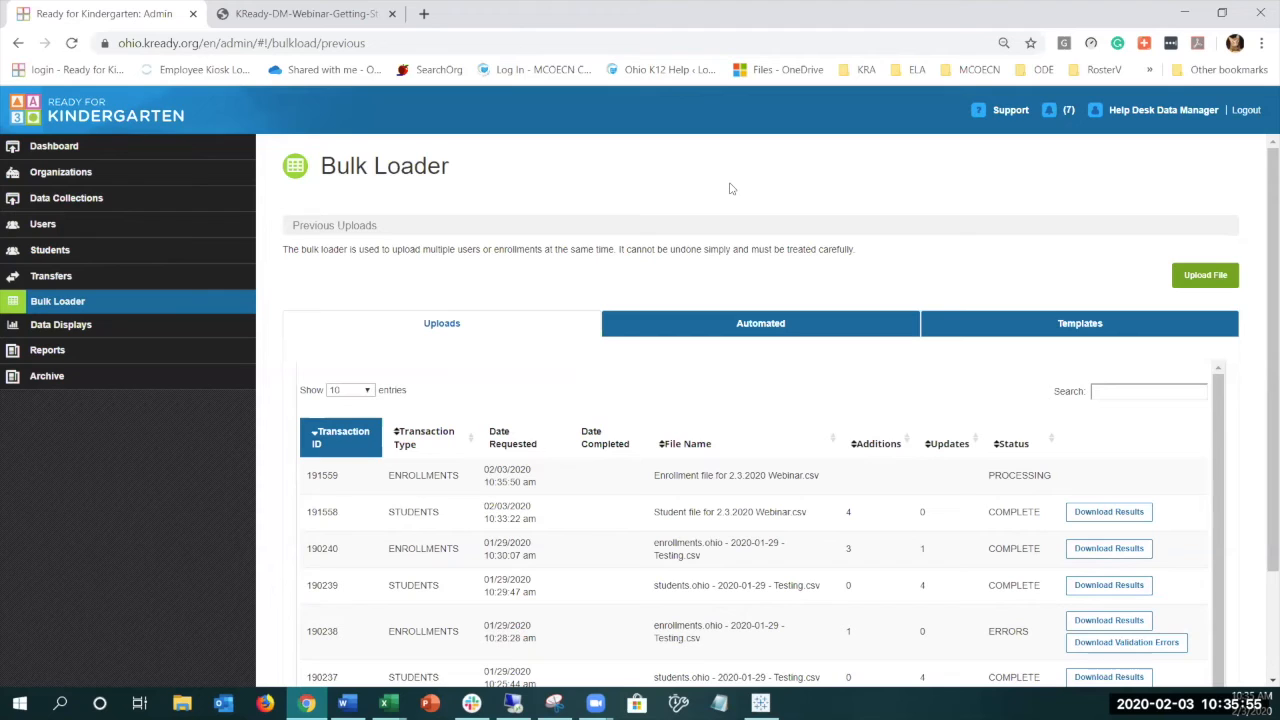
left_click(71, 43)
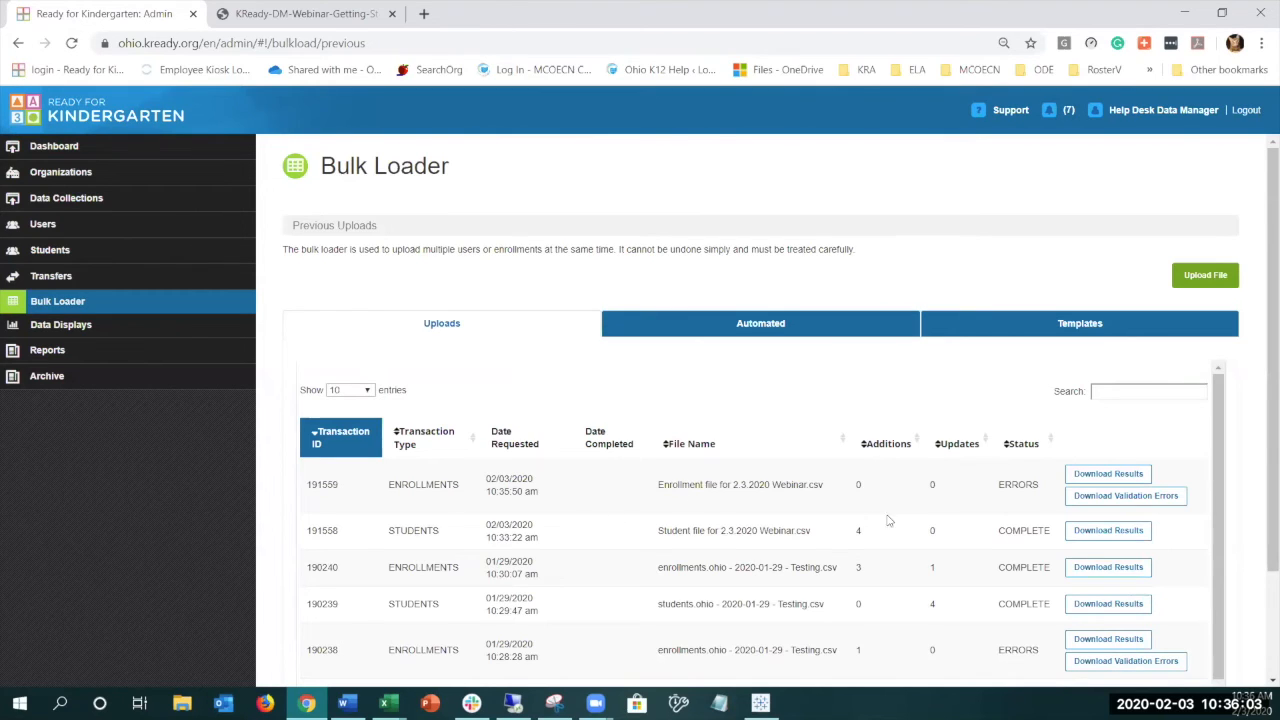
- Download and open the validation errors of the new enrollment upload, and fit the message column to its text
left_click(1090, 498)
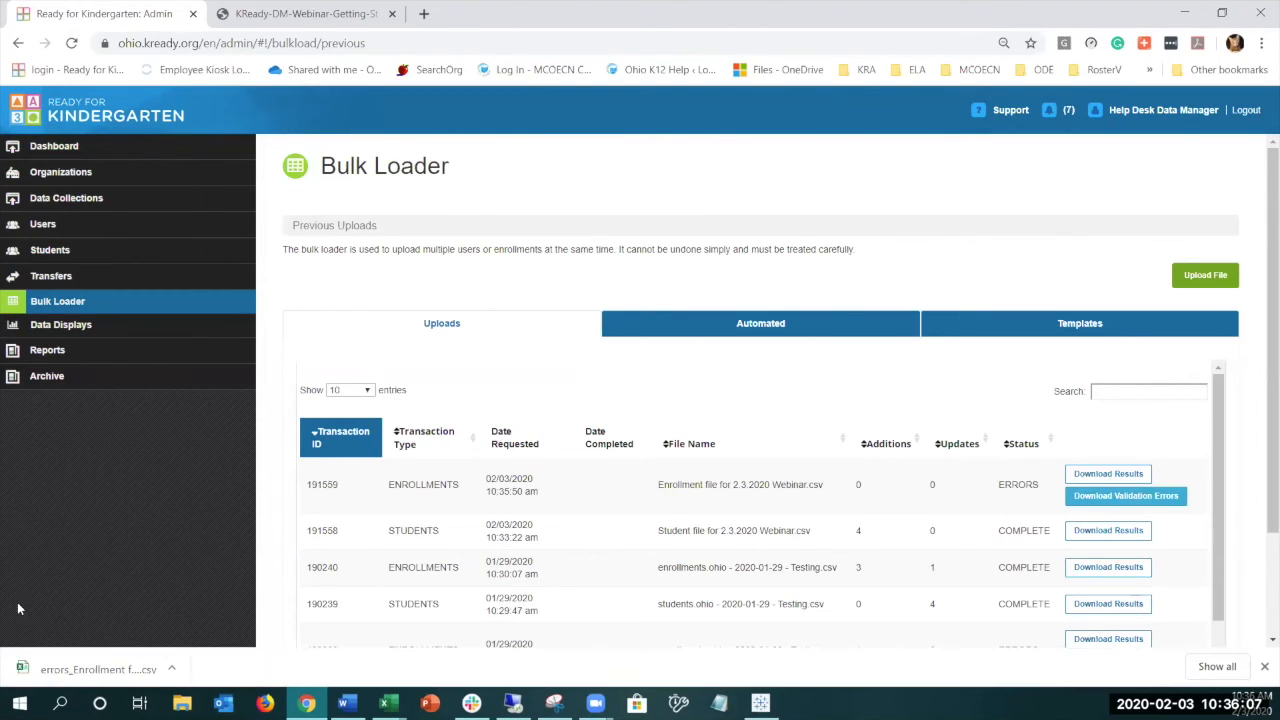
left_click(80, 669)
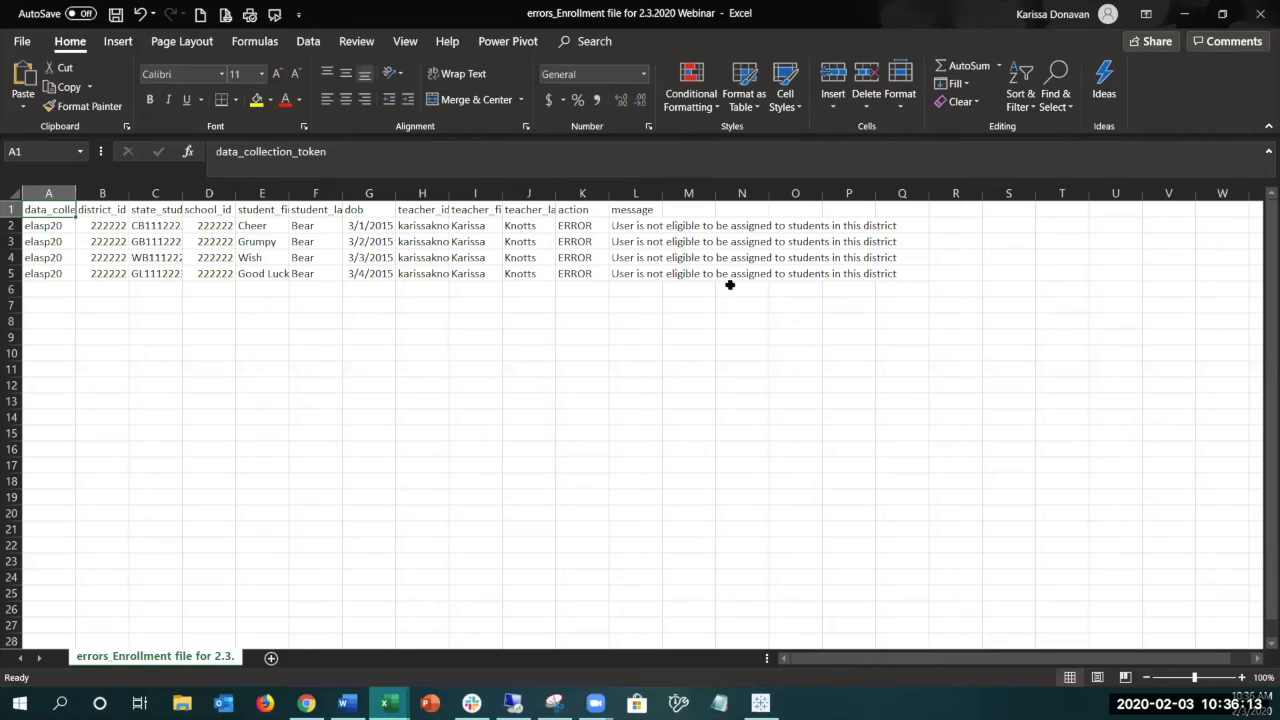
left_click_drag(636, 228, 639, 272)
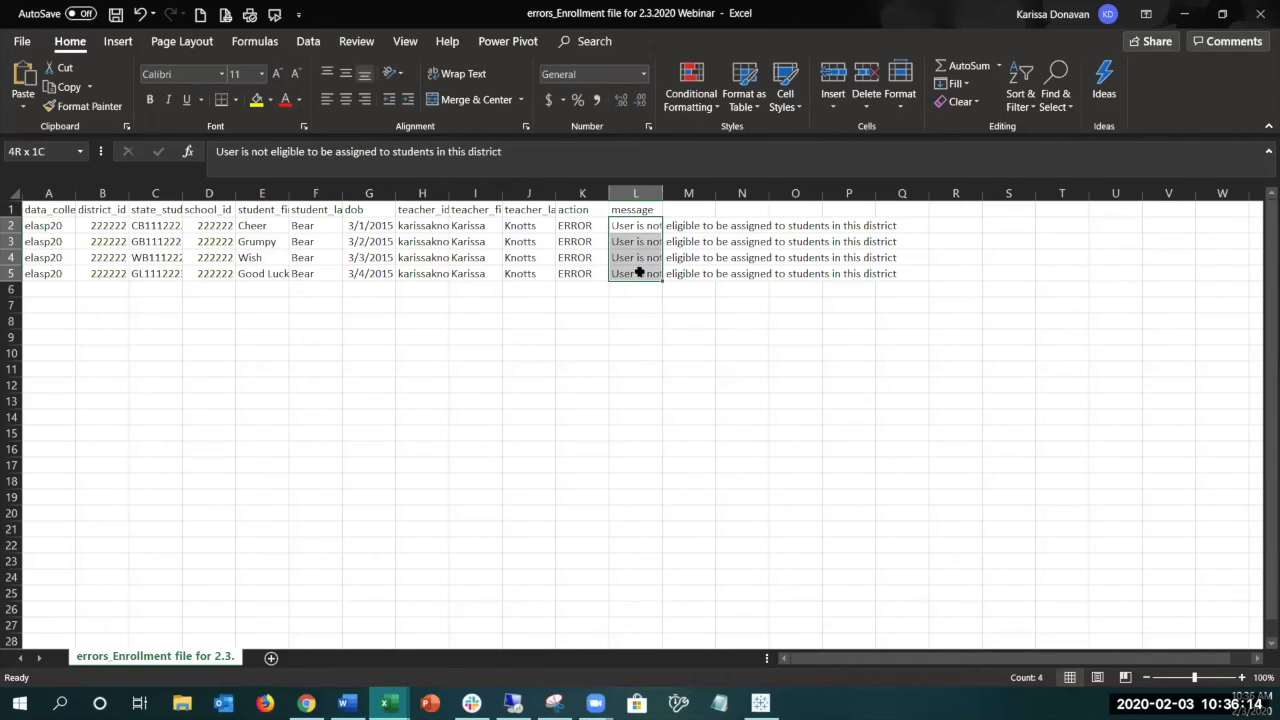
double_click(662, 192)
left_click(681, 273)
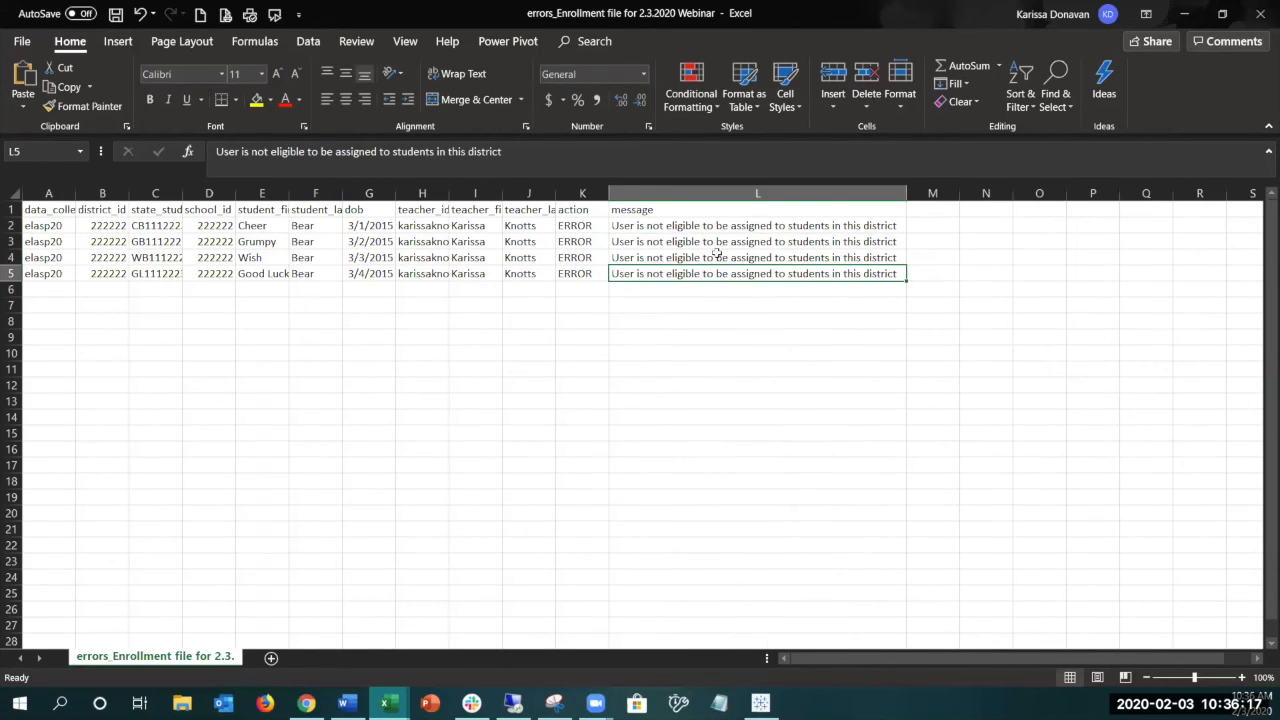
- Fit the teacher_id column to its contents, examine the teacher details in cells H2 to J5, and return to the Bulk Loader
double_click(449, 192)
left_click(520, 321)
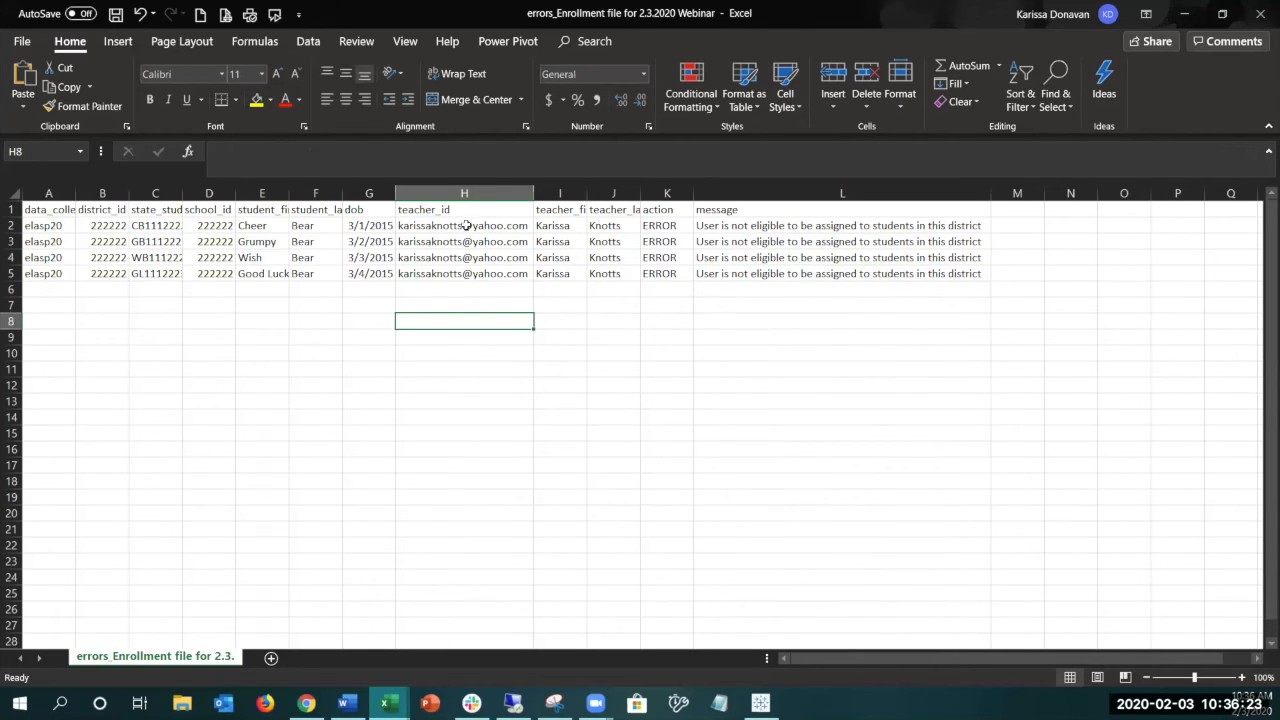
left_click_drag(466, 226, 612, 273)
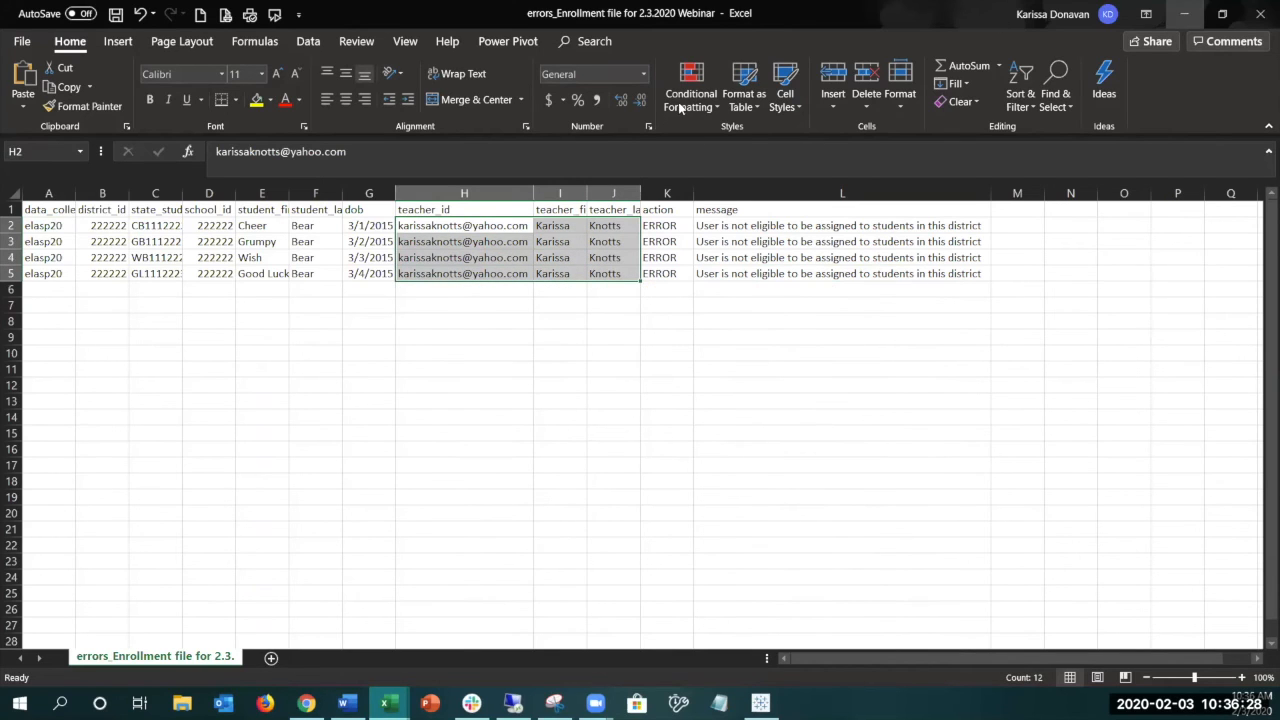
left_click(1183, 14)
key("alt+Tab")
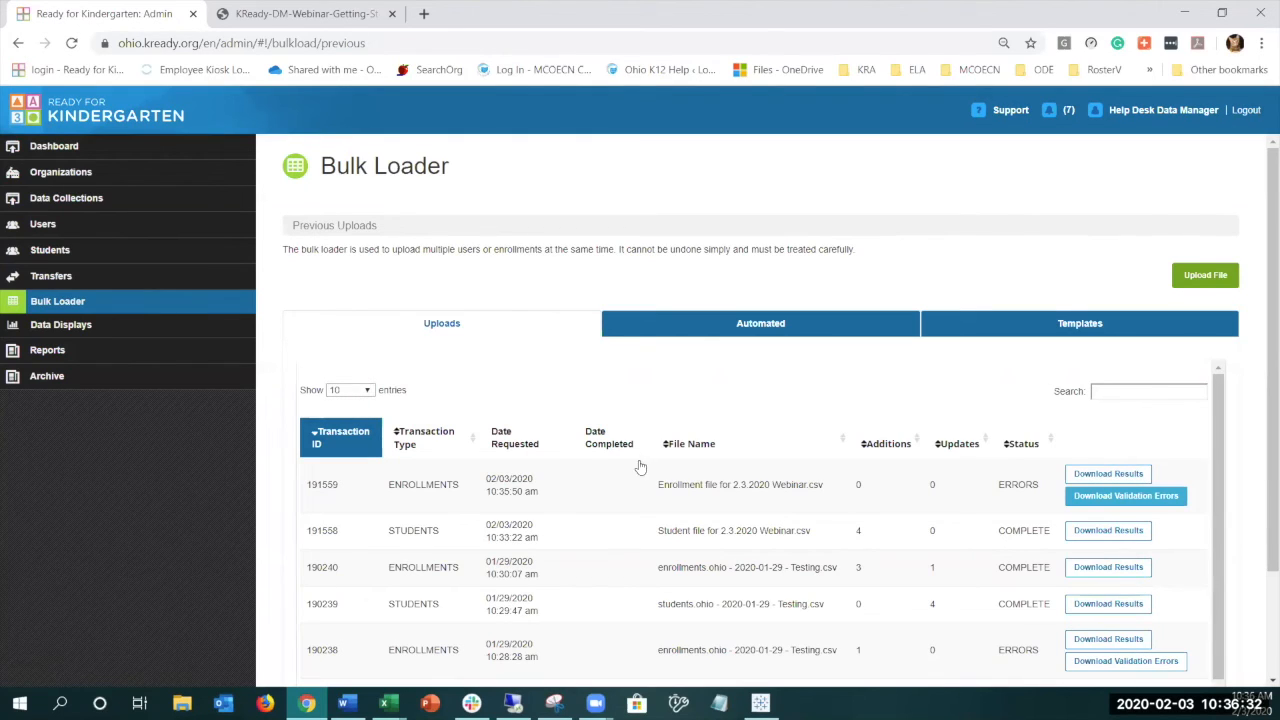
left_click(1200, 276)
left_click(799, 186)
left_click(729, 221)
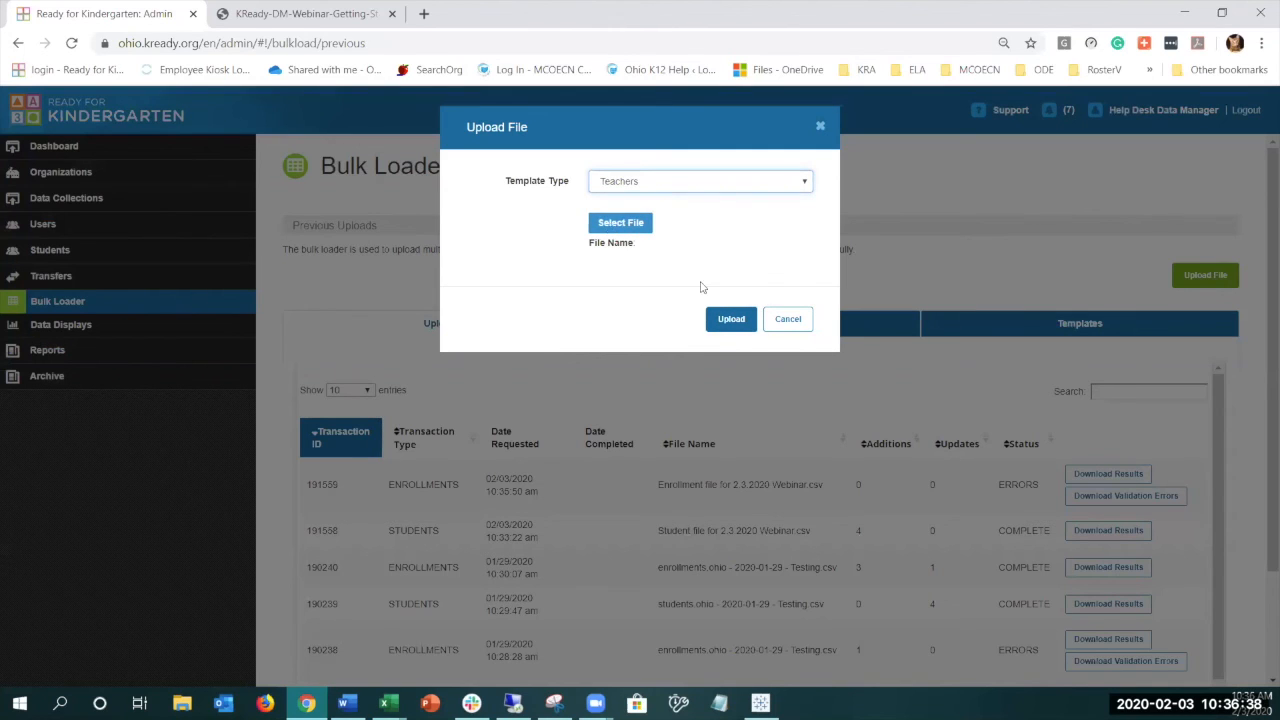
left_click(819, 129)
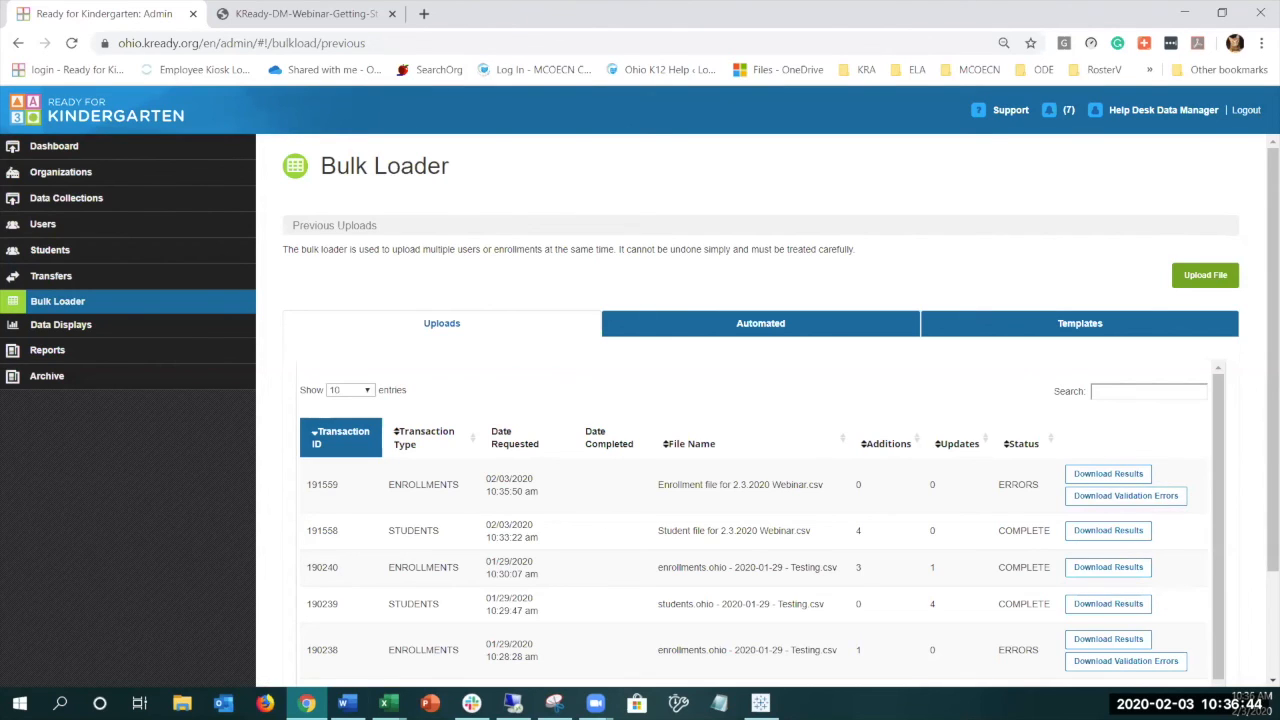
- Reopen the enrollment errors file, fit the student_first_name column, review the first row's teacher details in H2 to J2, and return to the Bulk Loader
mouse_move(388, 703)
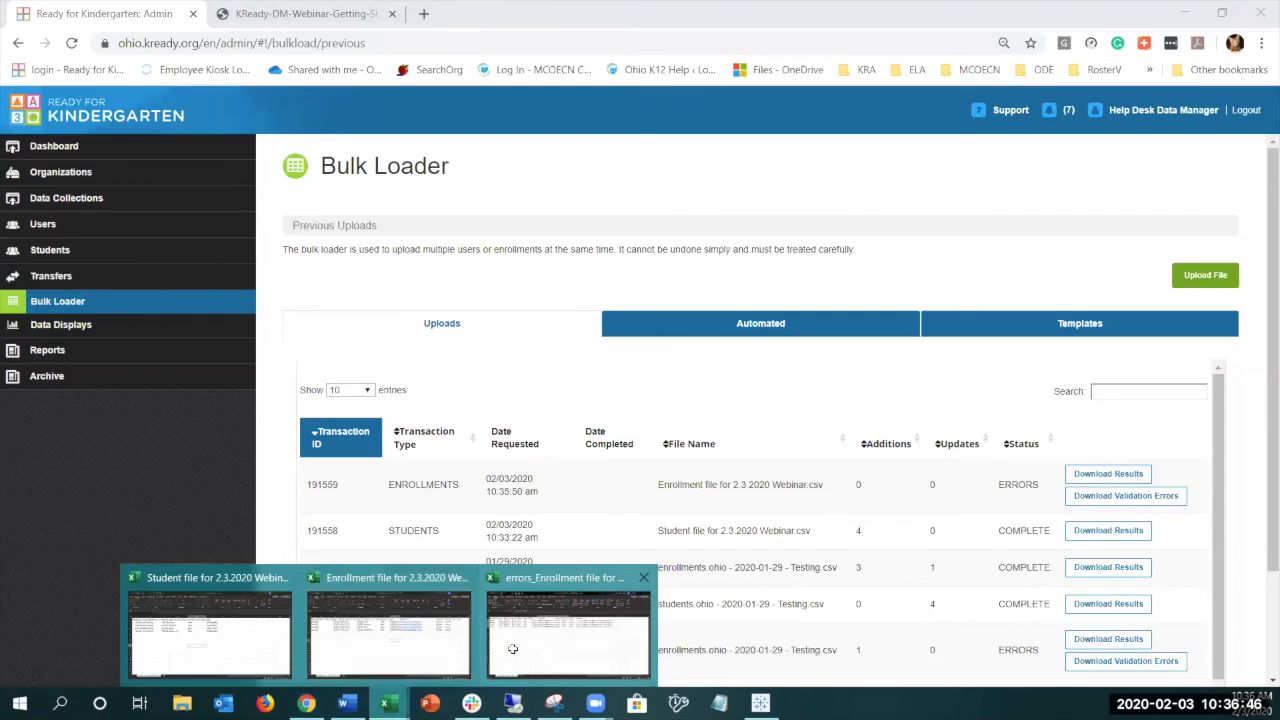
left_click(512, 649)
left_click(545, 418)
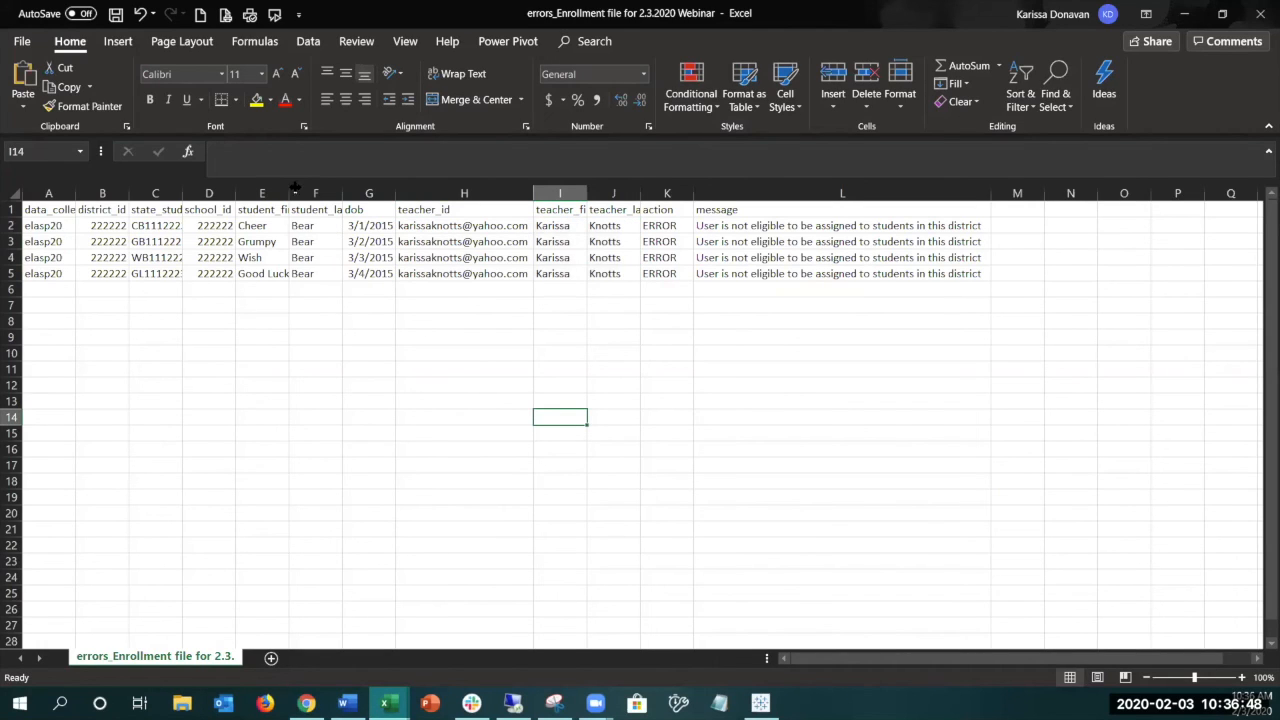
double_click(290, 192)
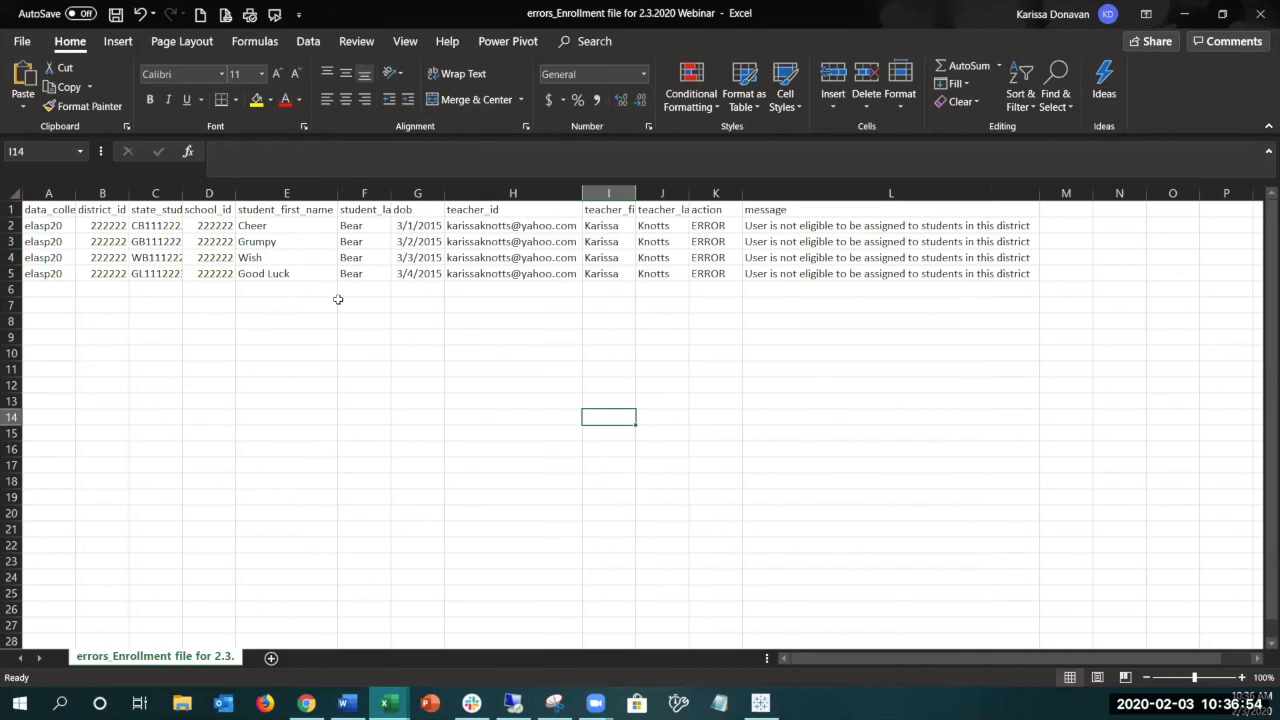
left_click(482, 304)
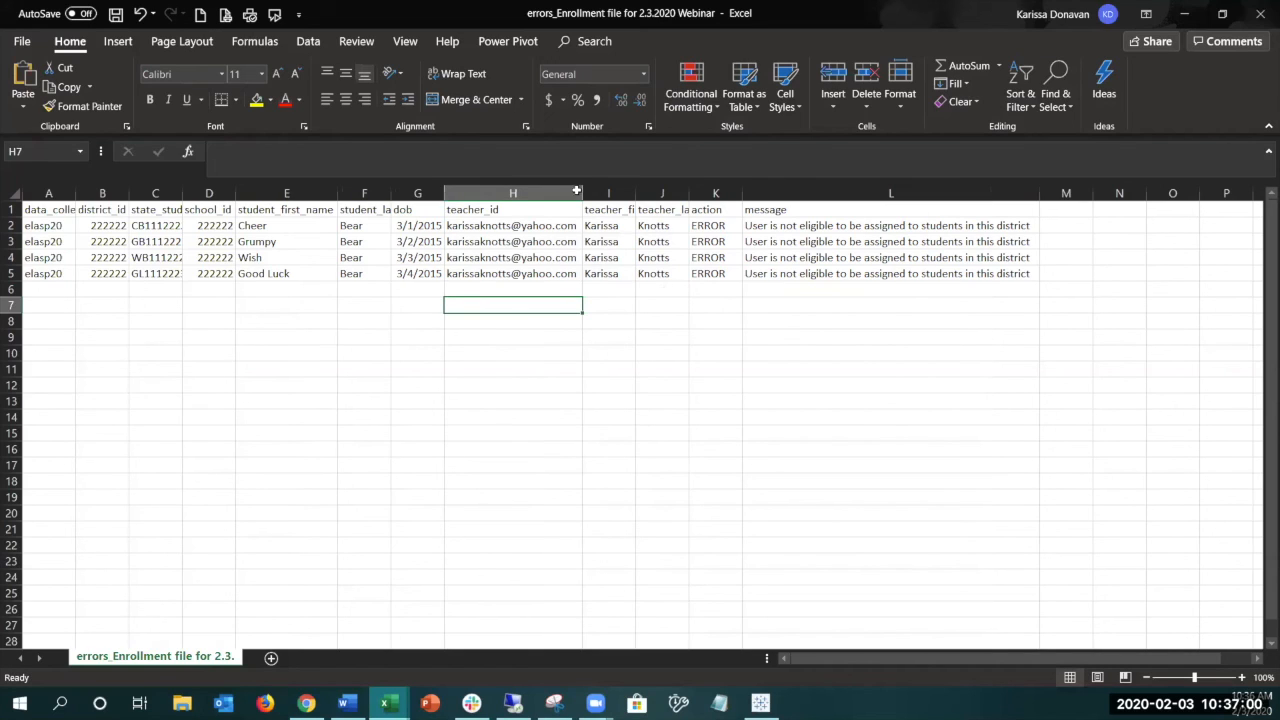
left_click_drag(543, 226, 665, 227)
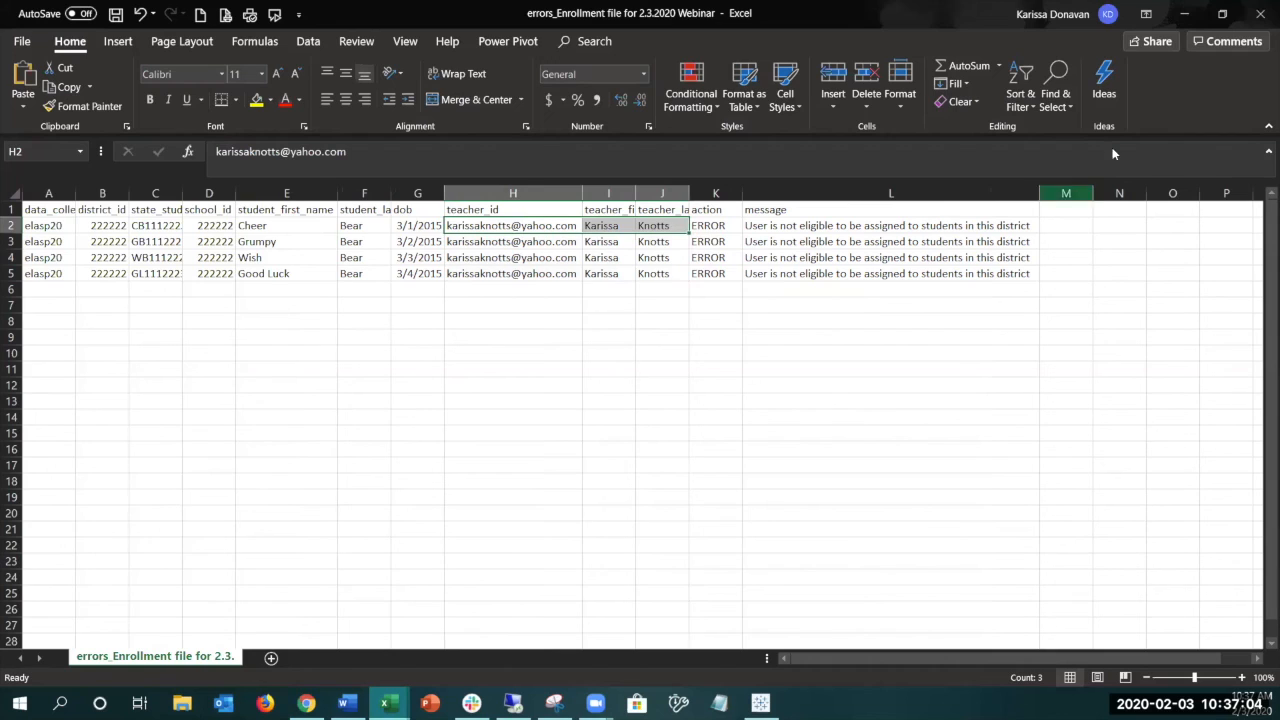
key("alt+Tab")
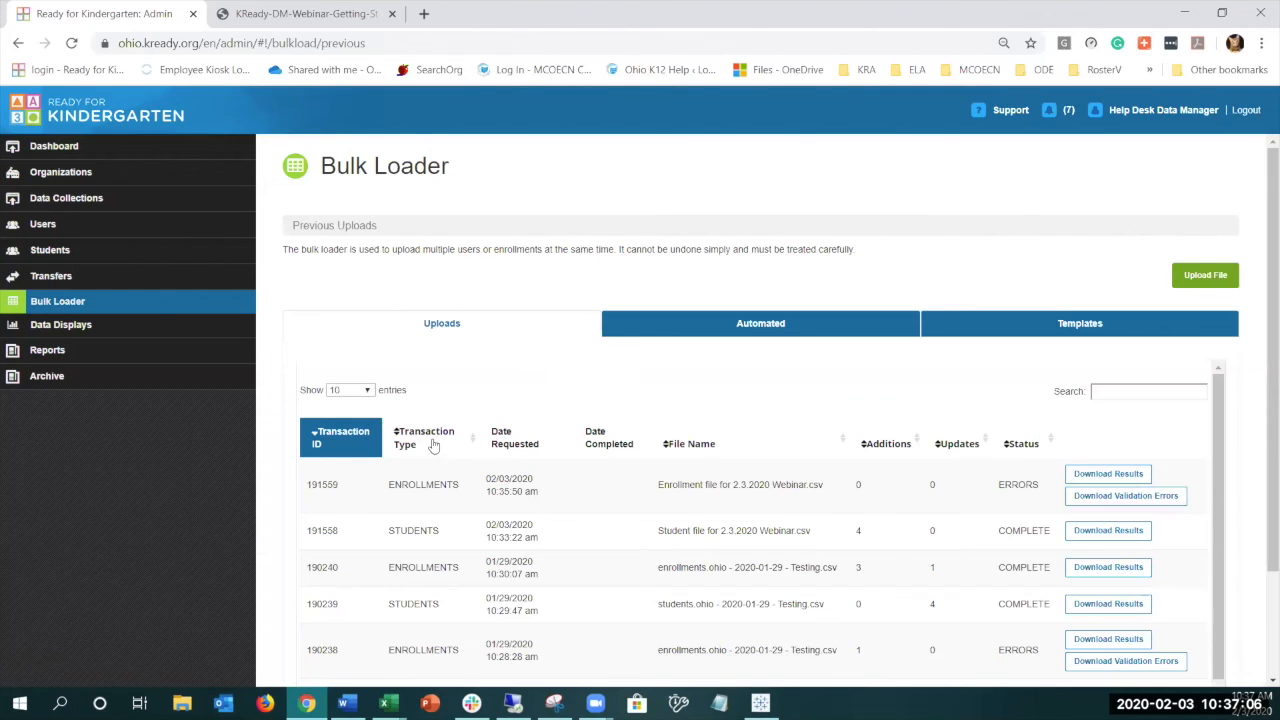